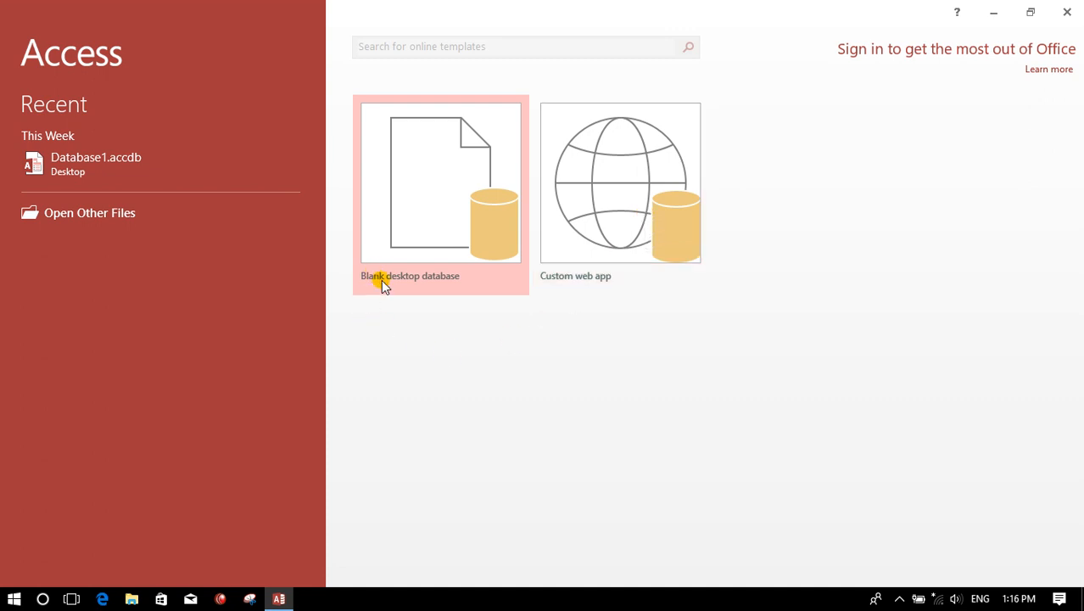
Step: Create a blank desktop database named jan and store it on the Desktop
click(439, 243)
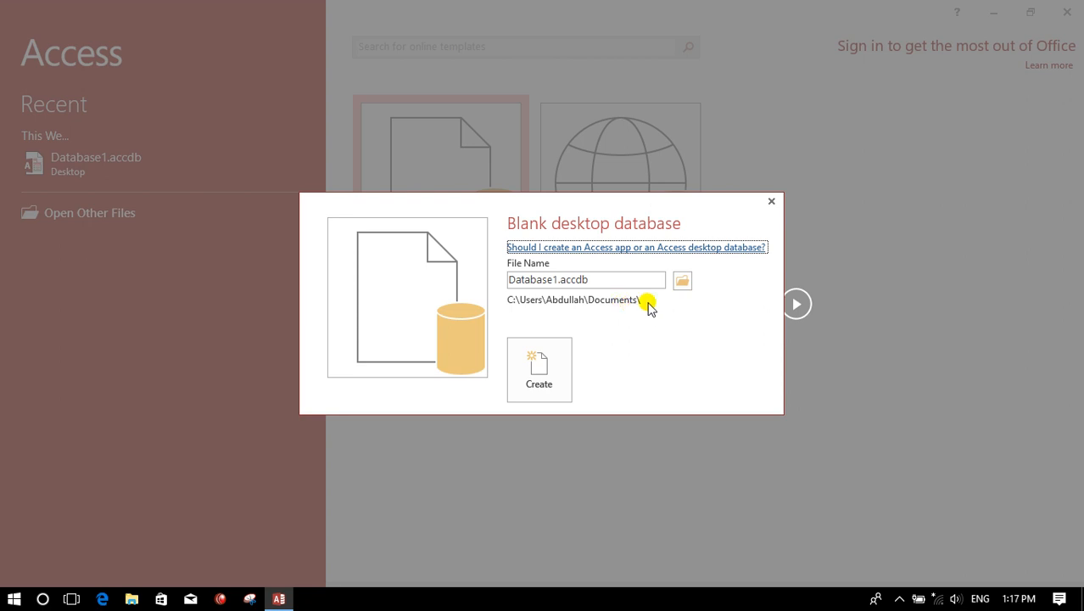
click(684, 282)
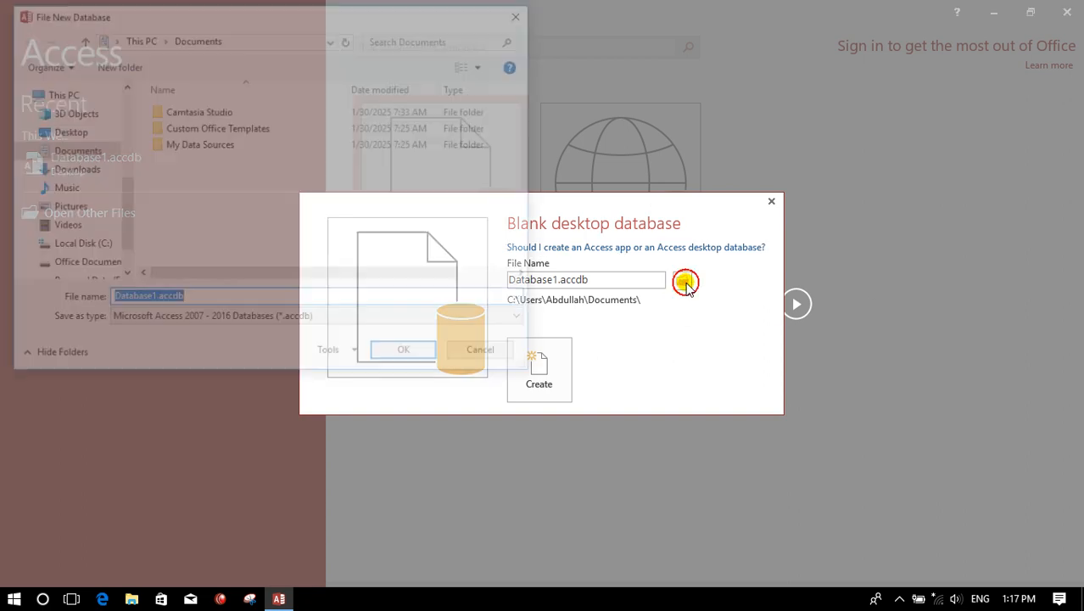
drag(123, 213, 123, 128)
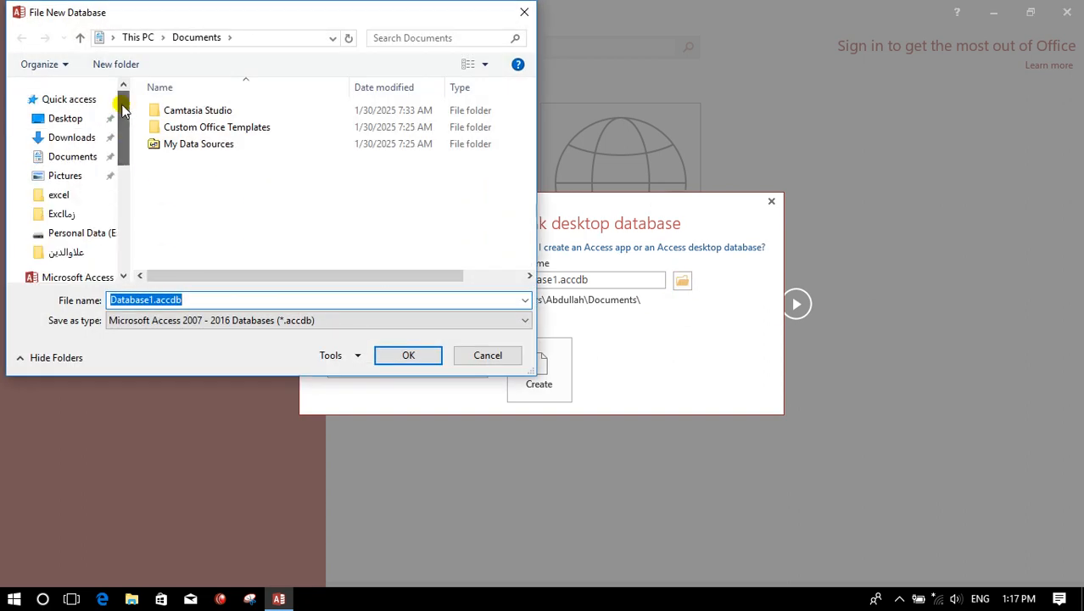
click(60, 118)
double_click(141, 299)
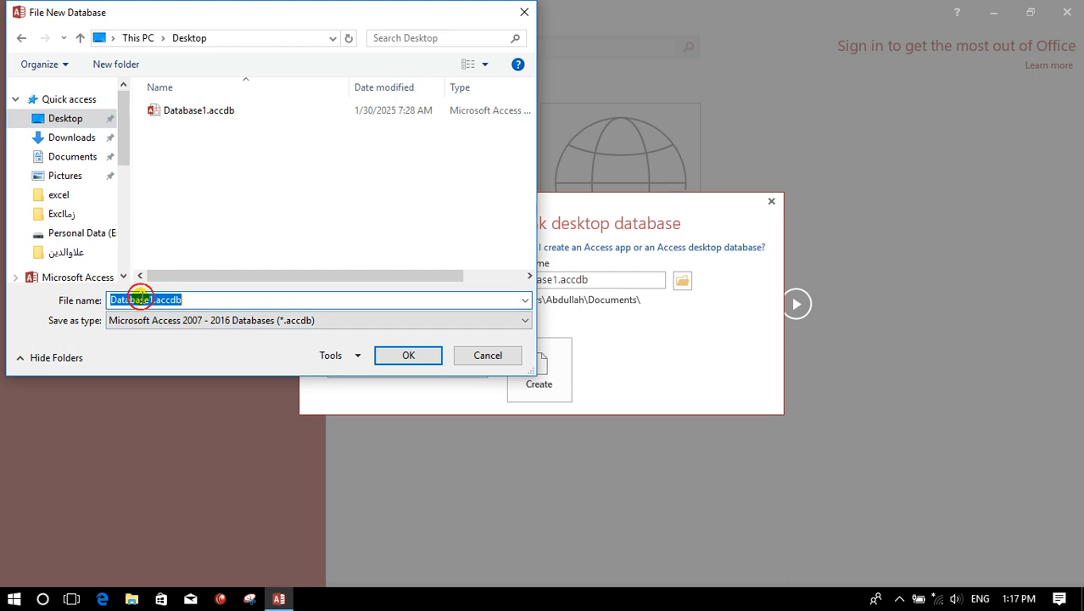
text(jan)
click(404, 358)
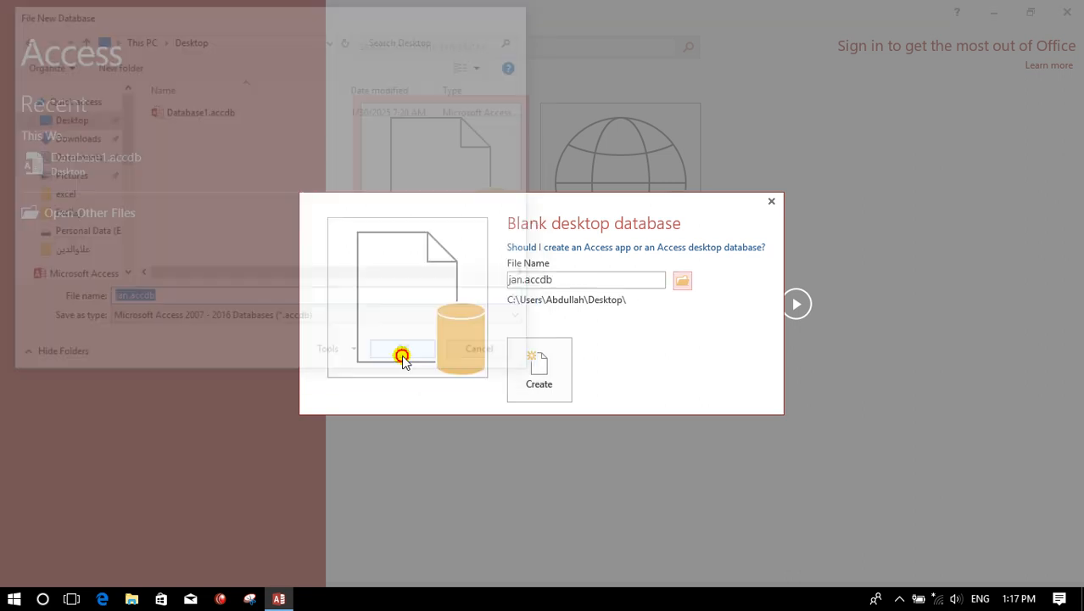
click(535, 374)
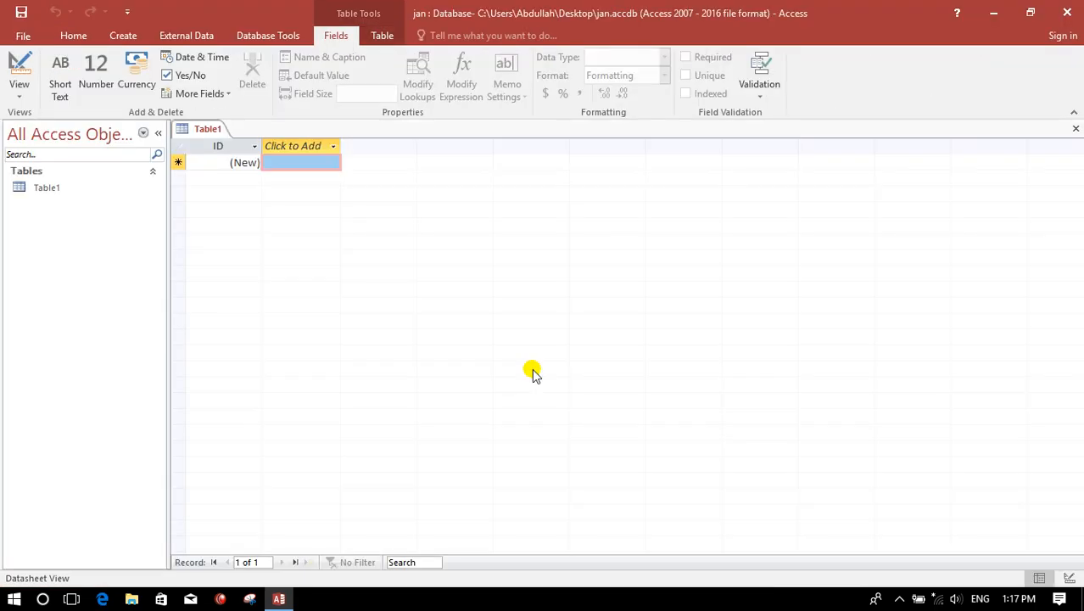
Step: Close the database, reopen jan.accdb from the Desktop and dismiss the security warning
click(1066, 15)
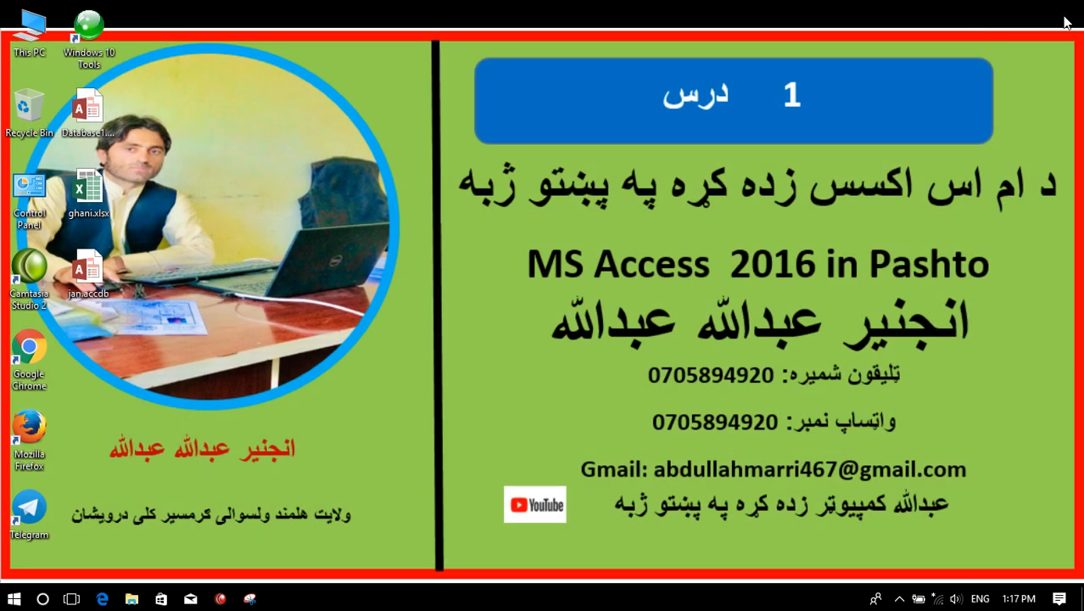
click(88, 280)
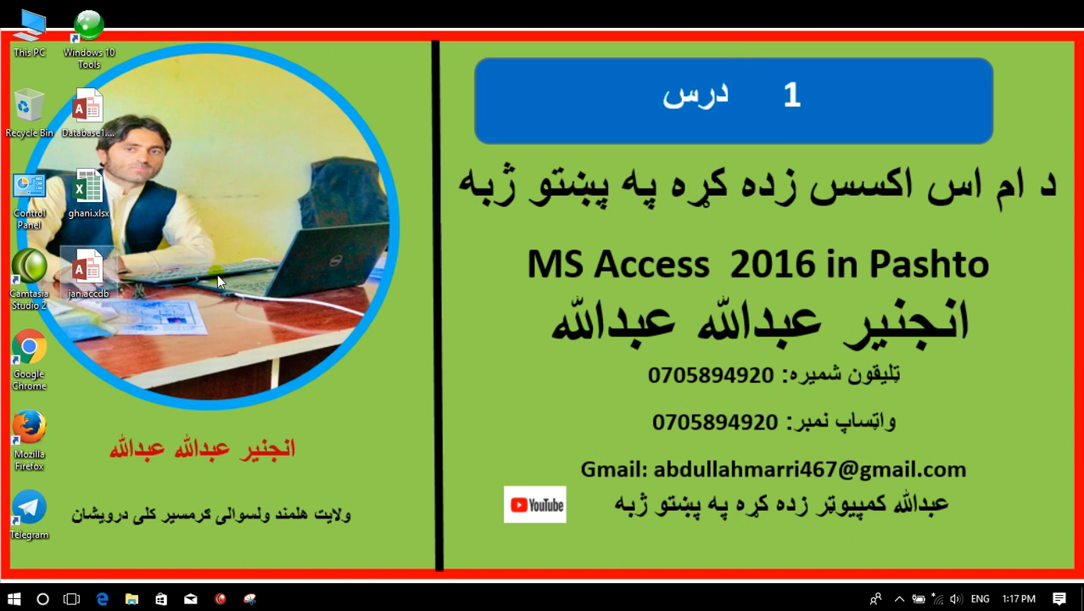
double_click(81, 274)
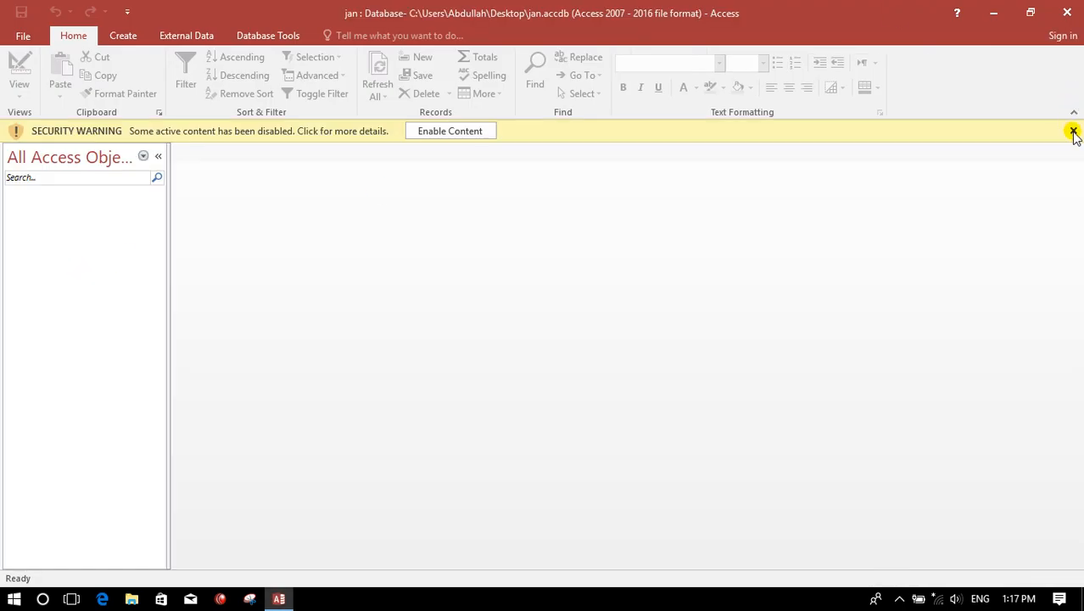
click(1073, 131)
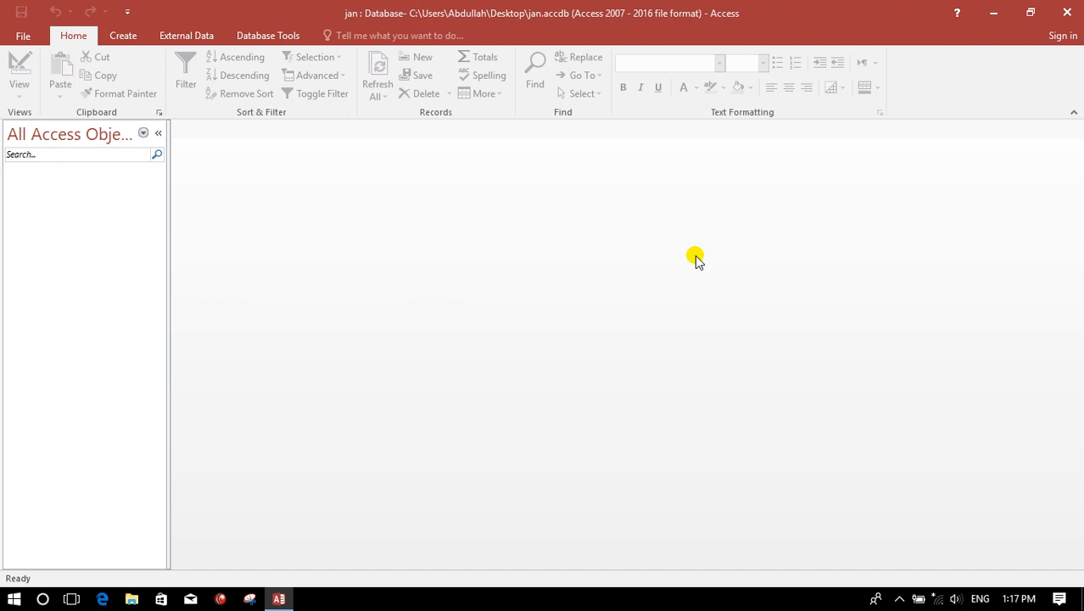
Step: Add a new blank table to the jan database
click(123, 38)
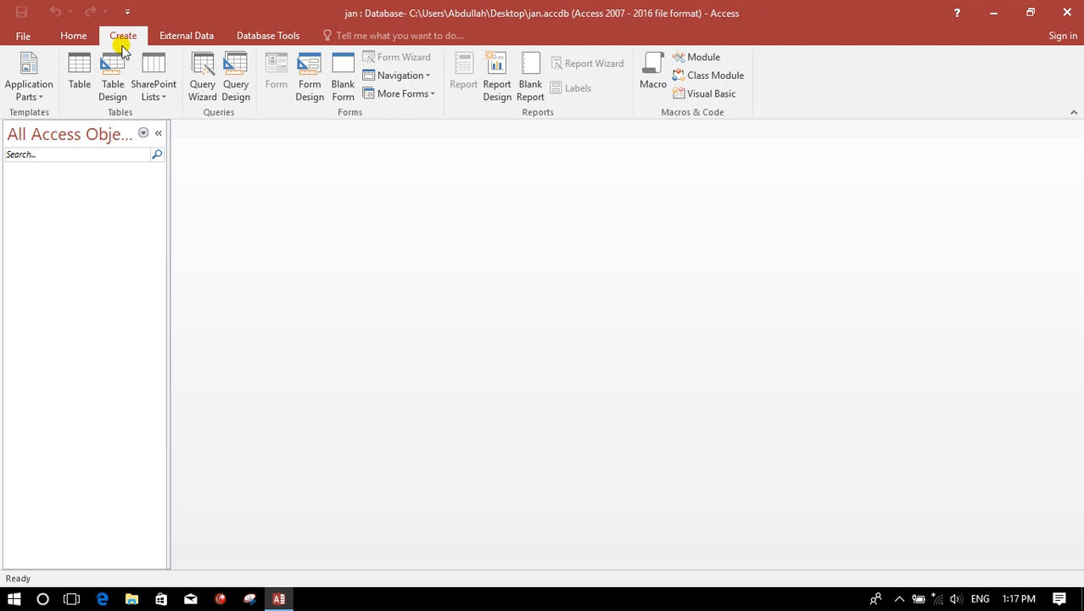
click(28, 98)
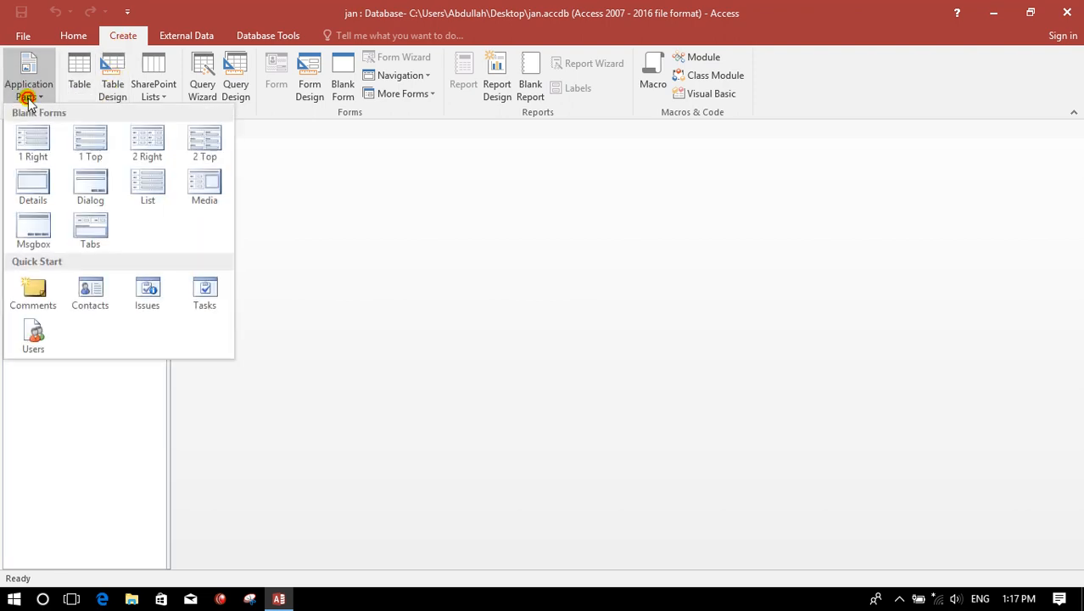
click(28, 97)
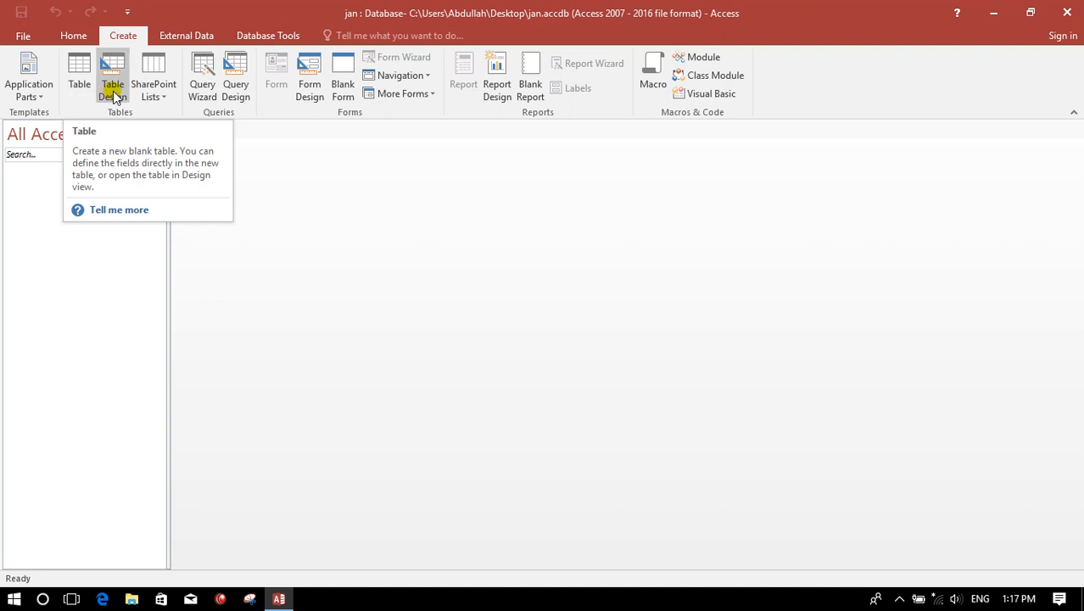
click(166, 100)
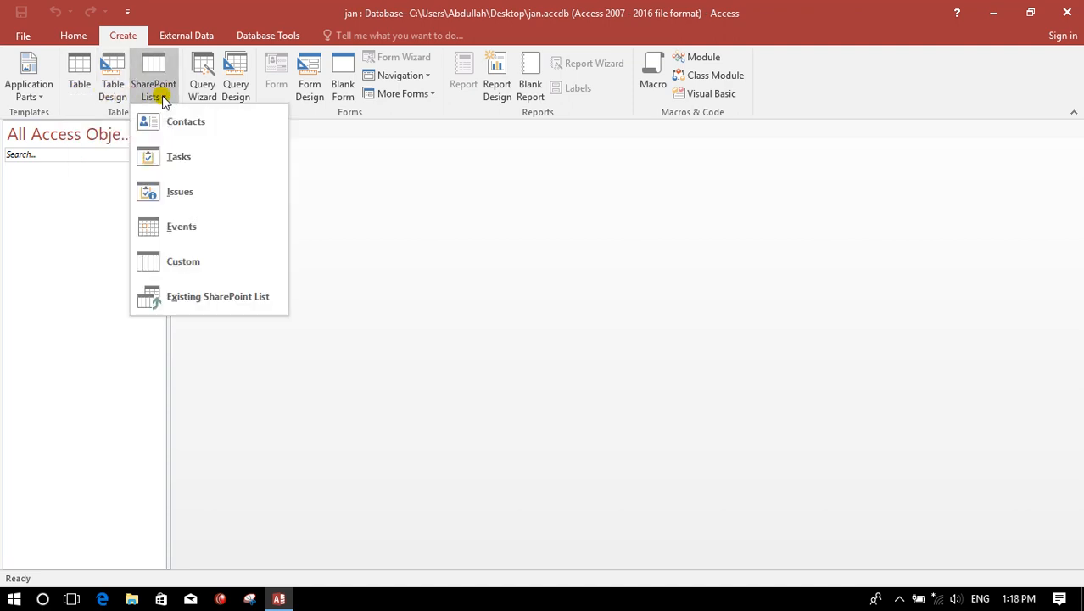
click(166, 100)
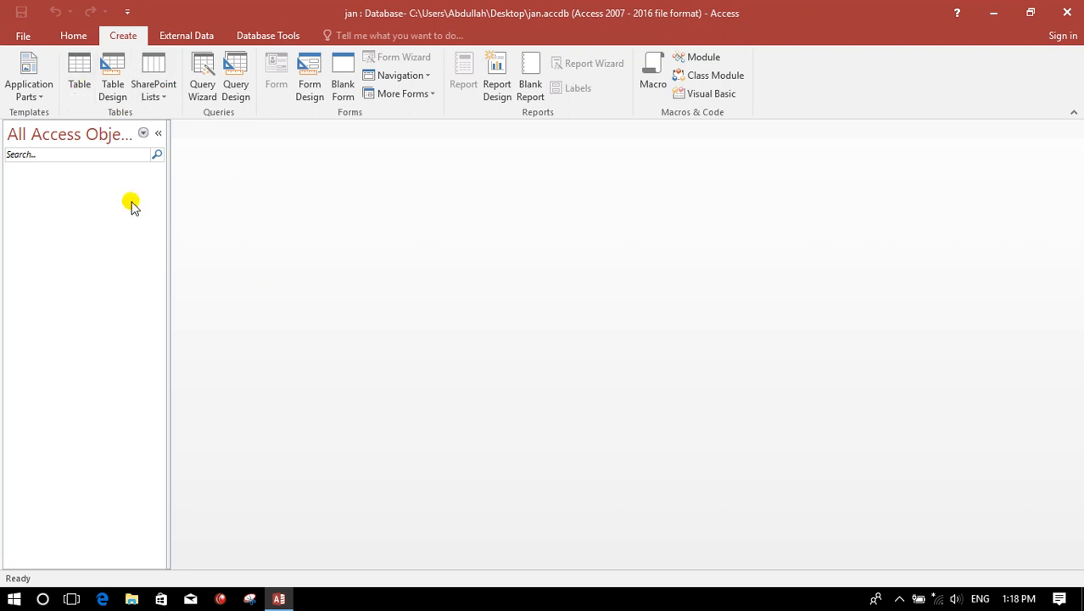
click(82, 85)
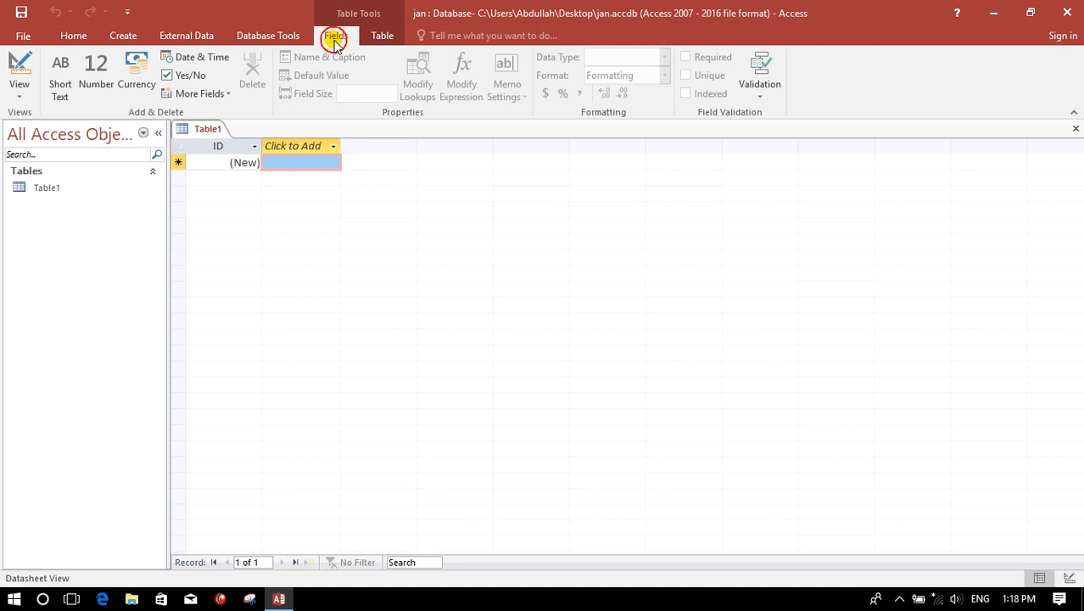
click(380, 40)
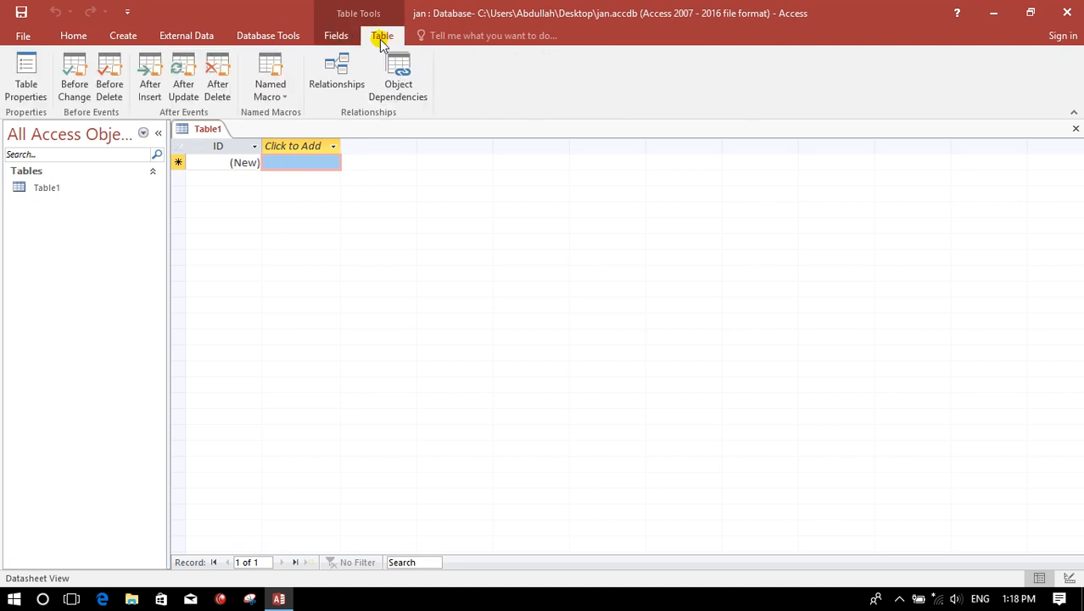
click(340, 34)
click(383, 41)
click(330, 43)
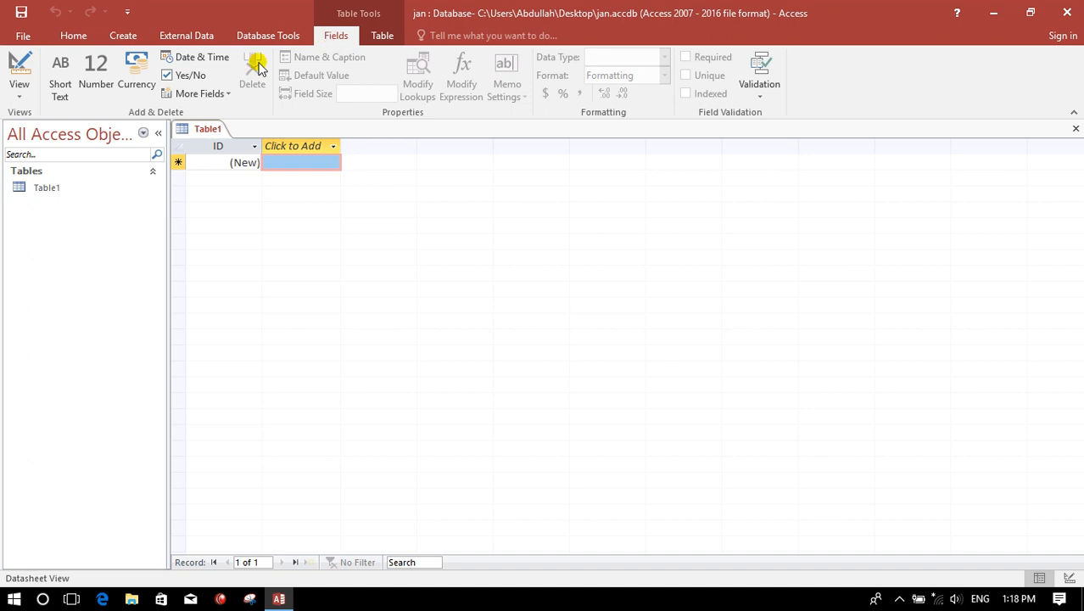
click(17, 98)
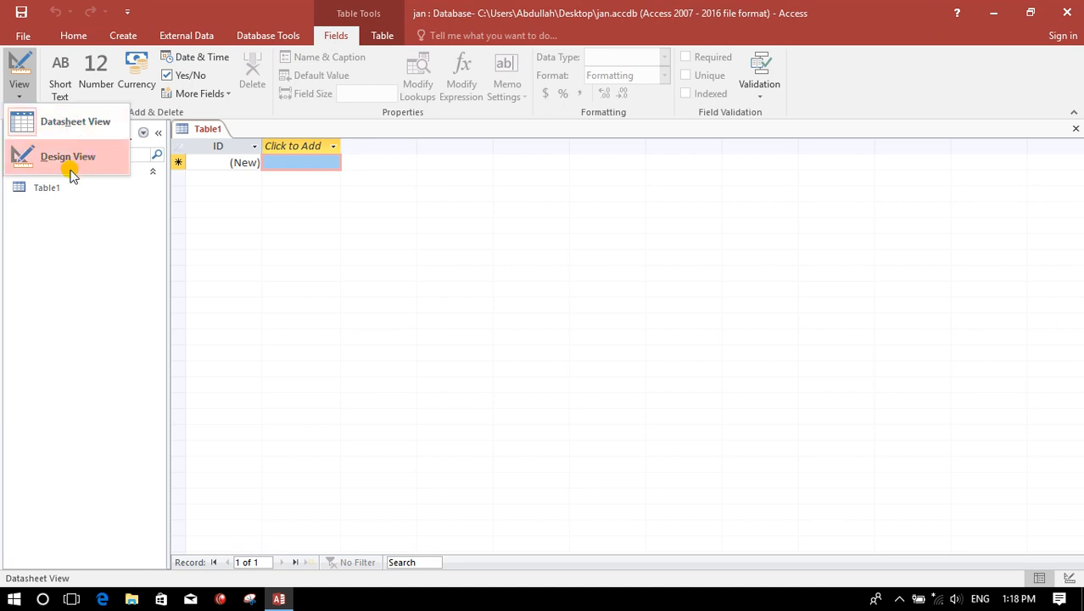
click(346, 241)
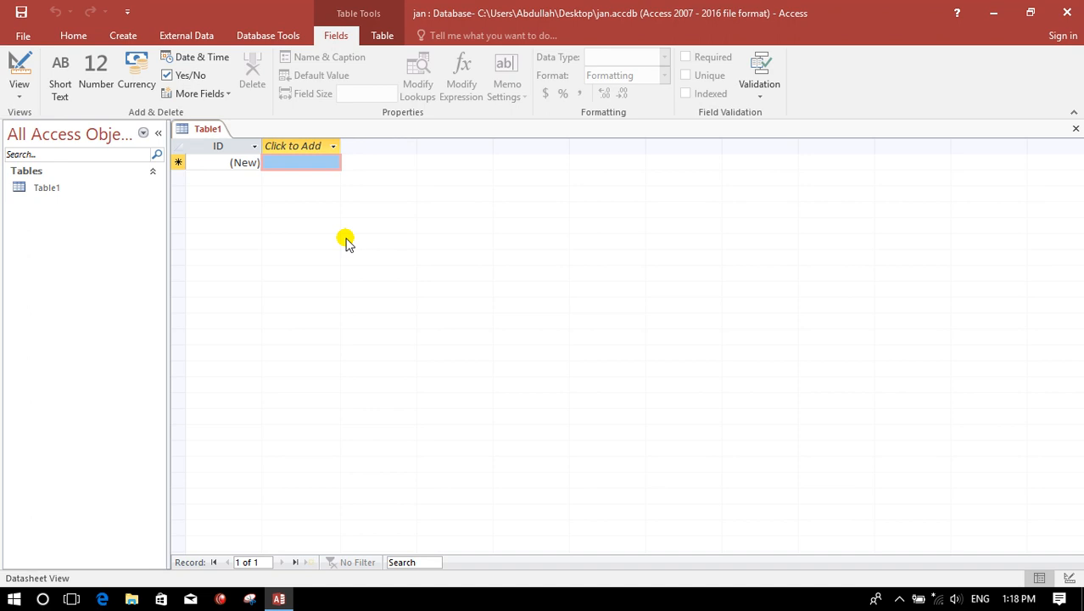
click(220, 599)
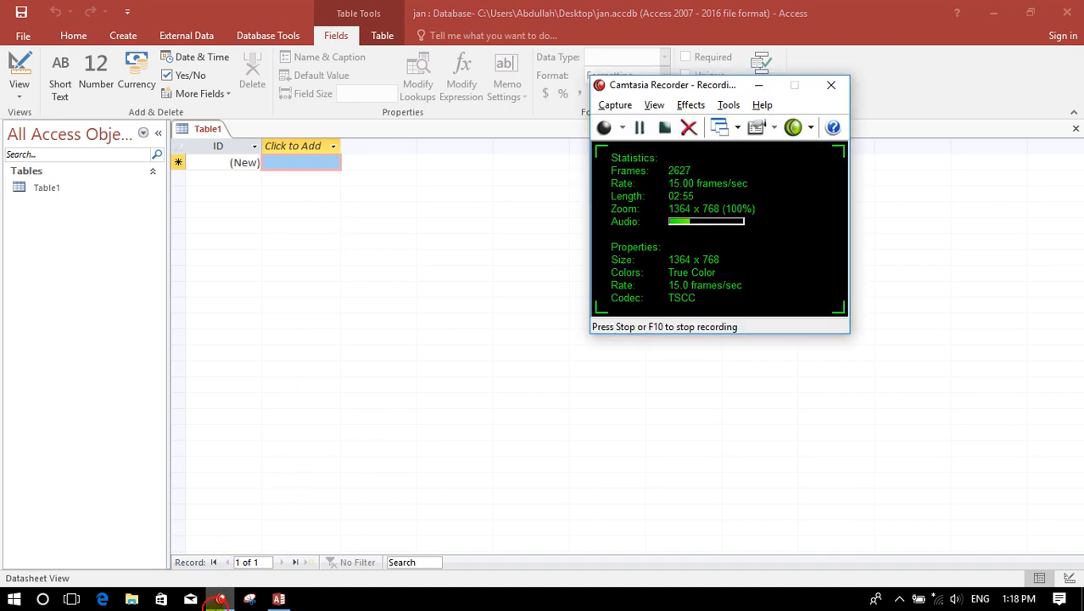
click(640, 127)
click(604, 127)
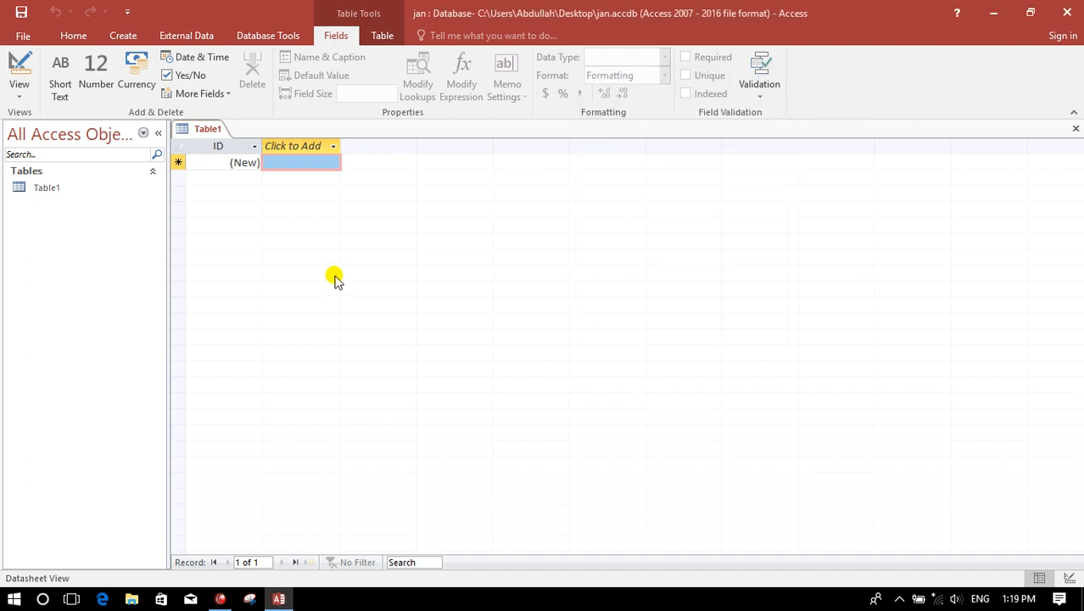
click(21, 91)
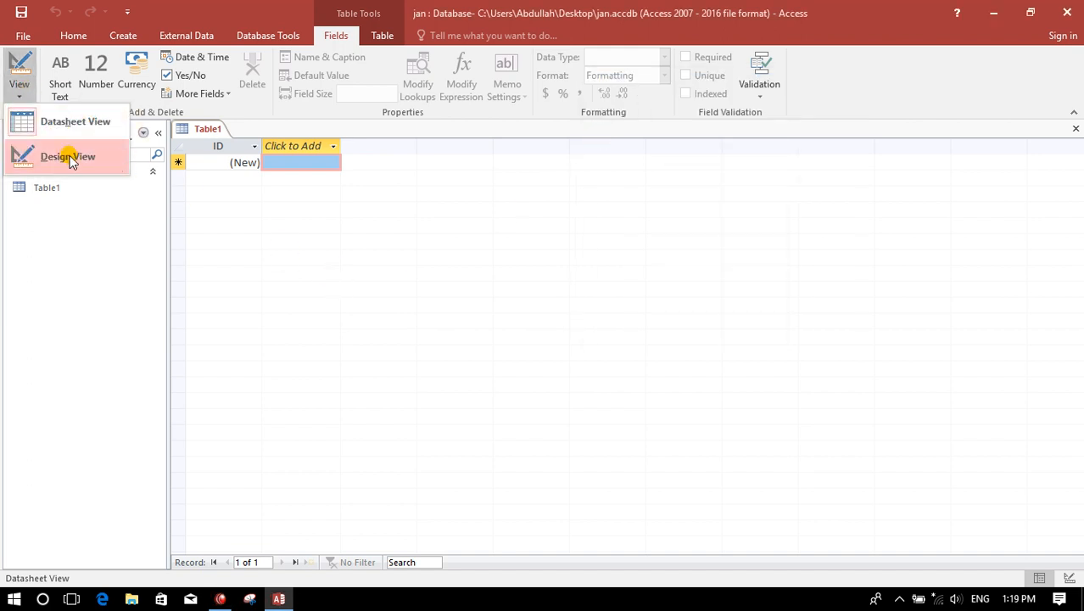
click(435, 272)
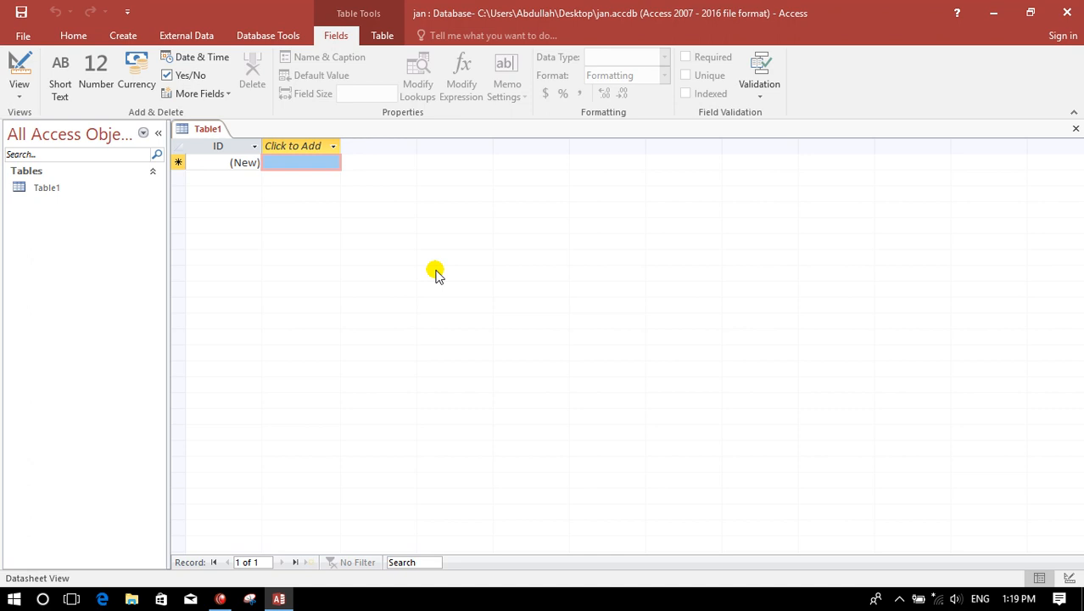
Step: Switch the new table to Design View, saving it under the name student
click(18, 94)
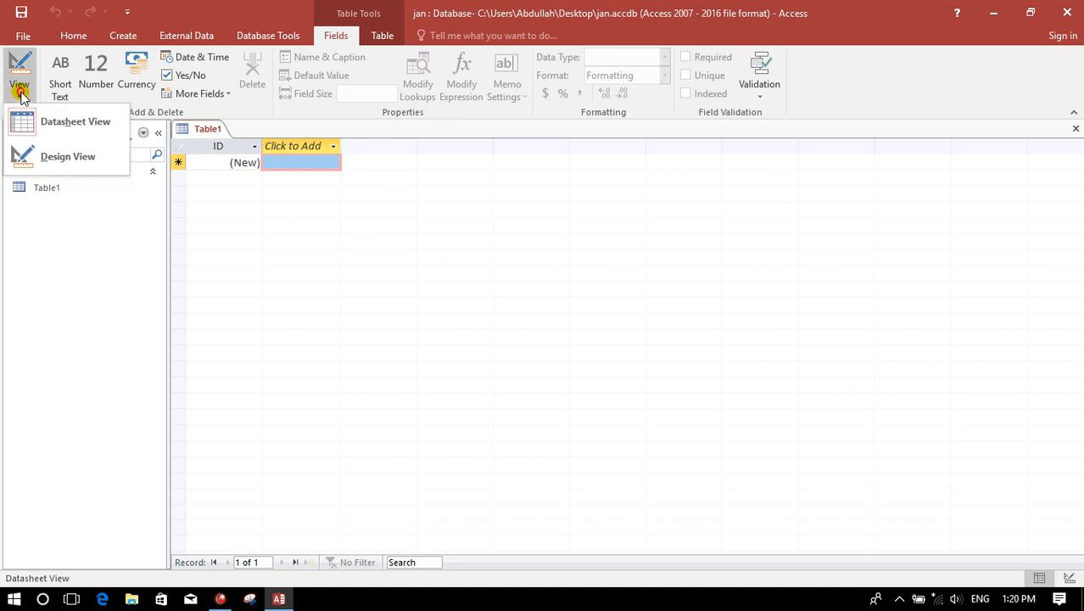
click(65, 162)
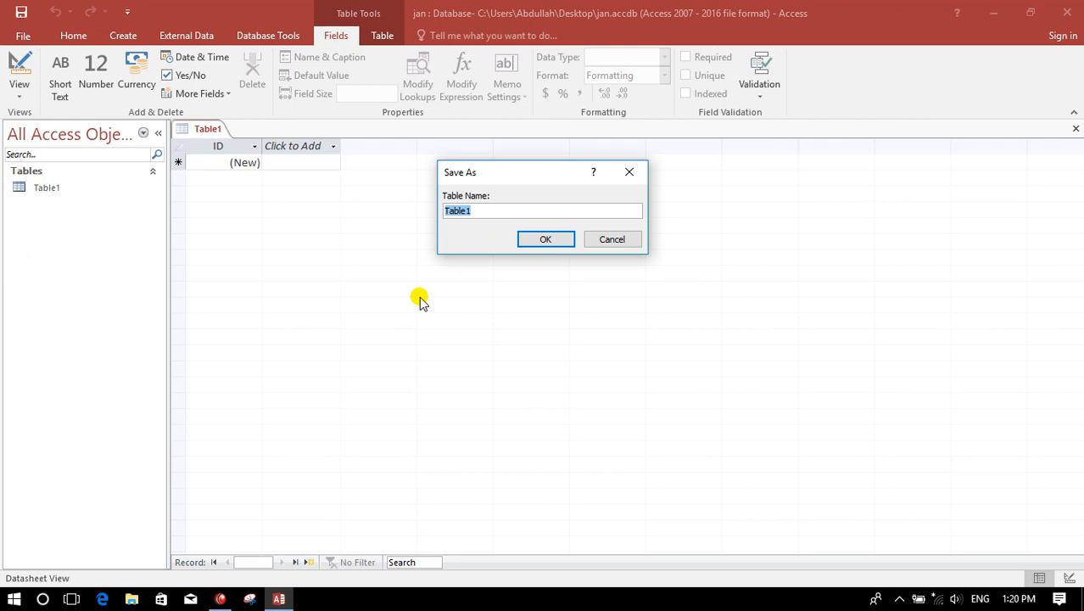
text(student)
click(546, 240)
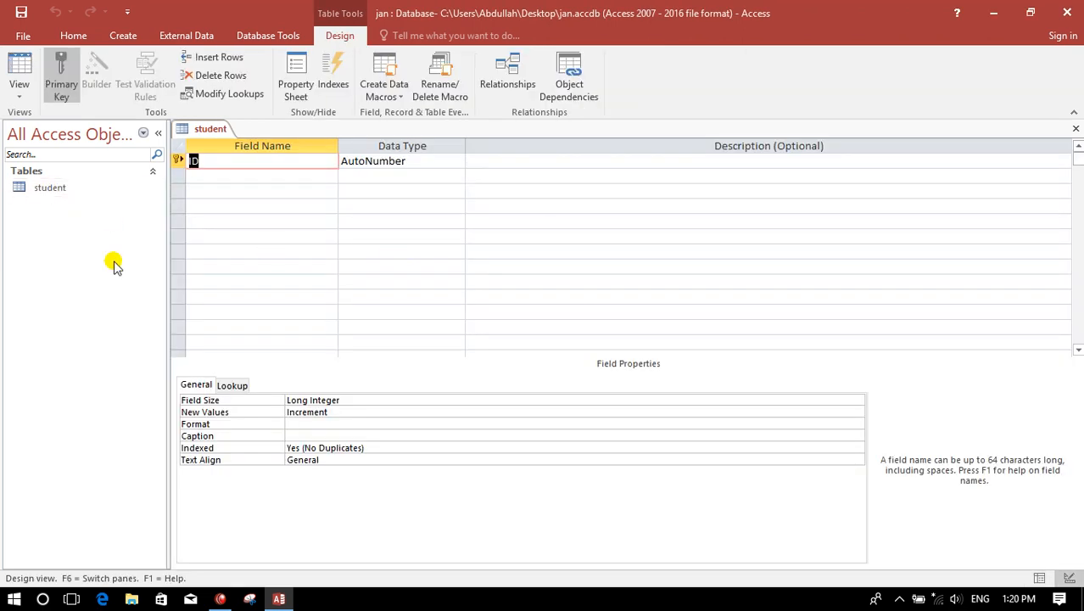
Step: Add the fields Name and F/Name below ID with the Short Text data type, accepting the reserved word for Name
click(261, 179)
text(Name)
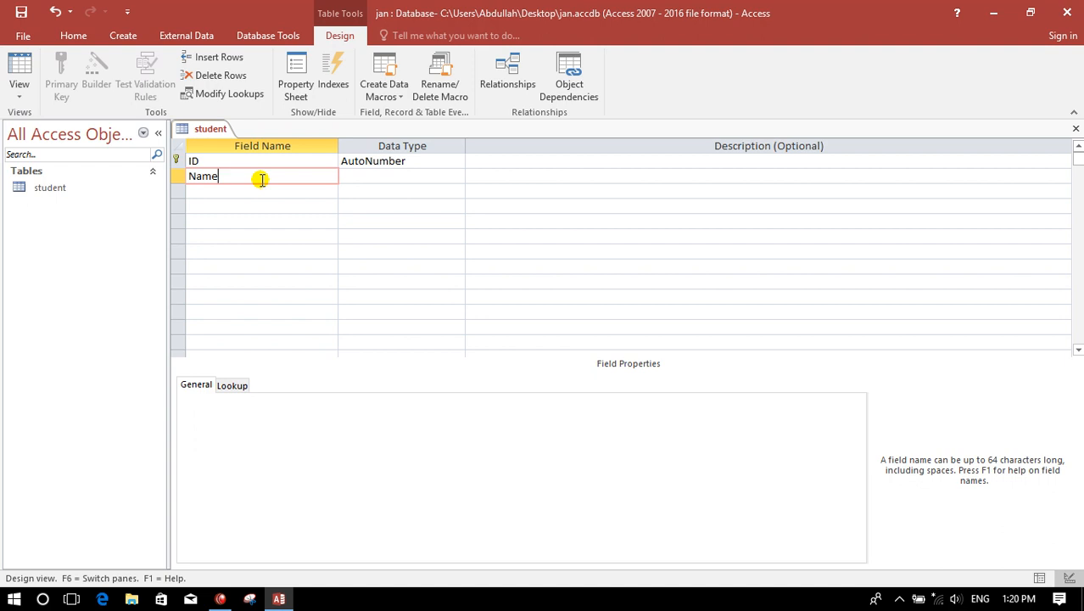
key(Tab)
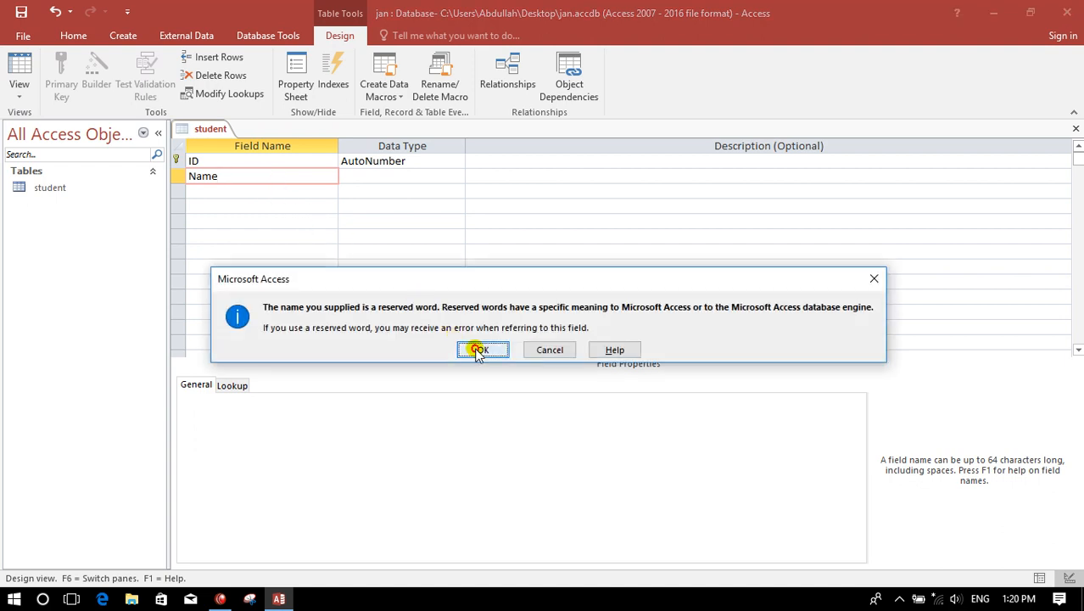
click(477, 348)
key(Tab)
key(Tab)
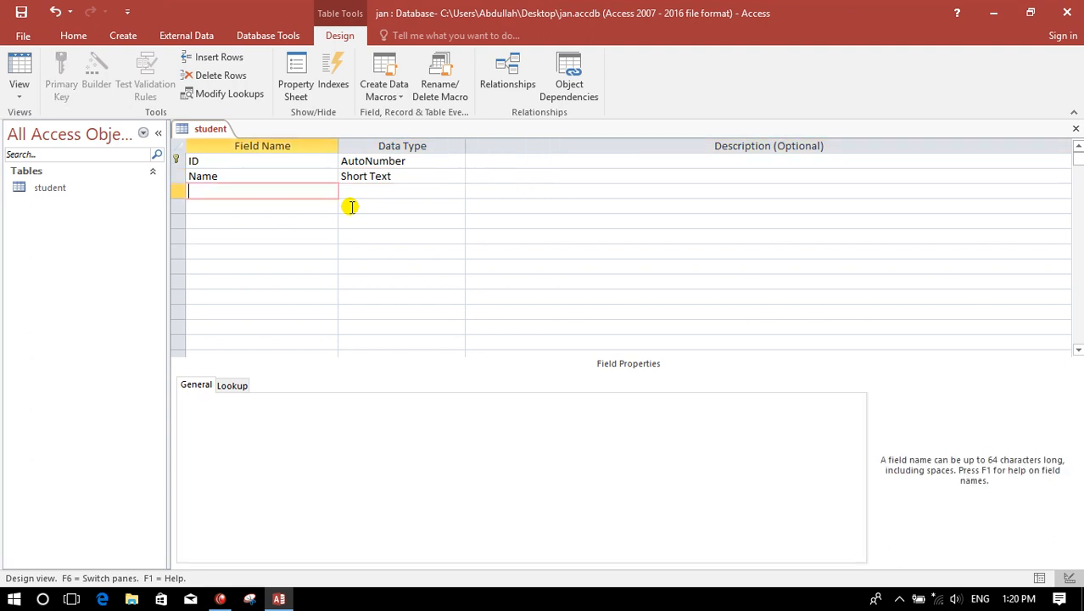
text(F/Name)
key(Tab)
key(Tab)
key(Tab)
Step: Add the fields Address and Class below F/Name with the Short Text data type
text(Address)
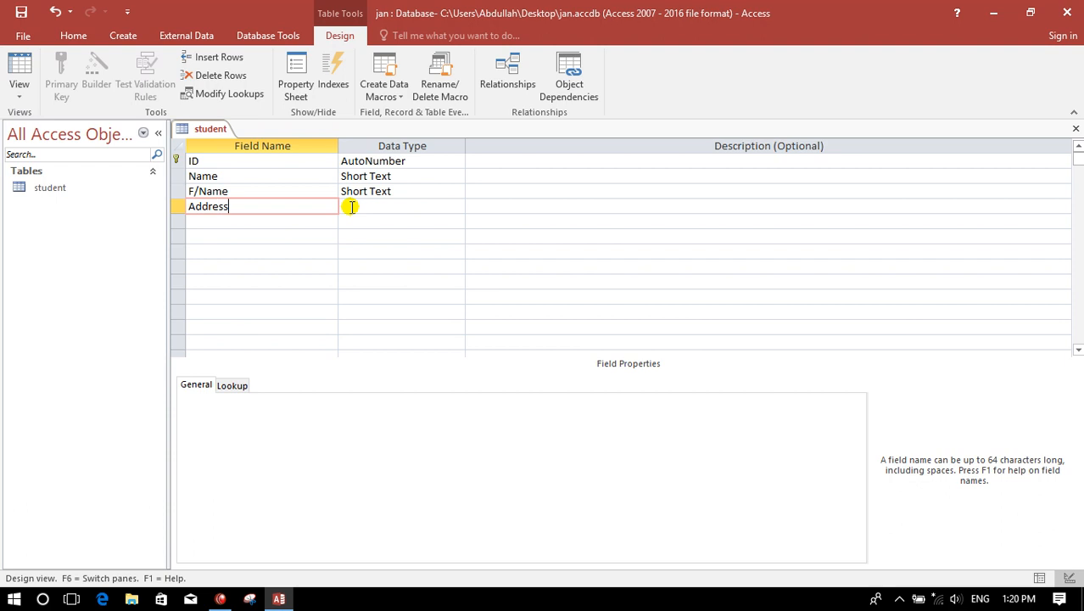
key(Tab)
key(Tab)
key(Tab)
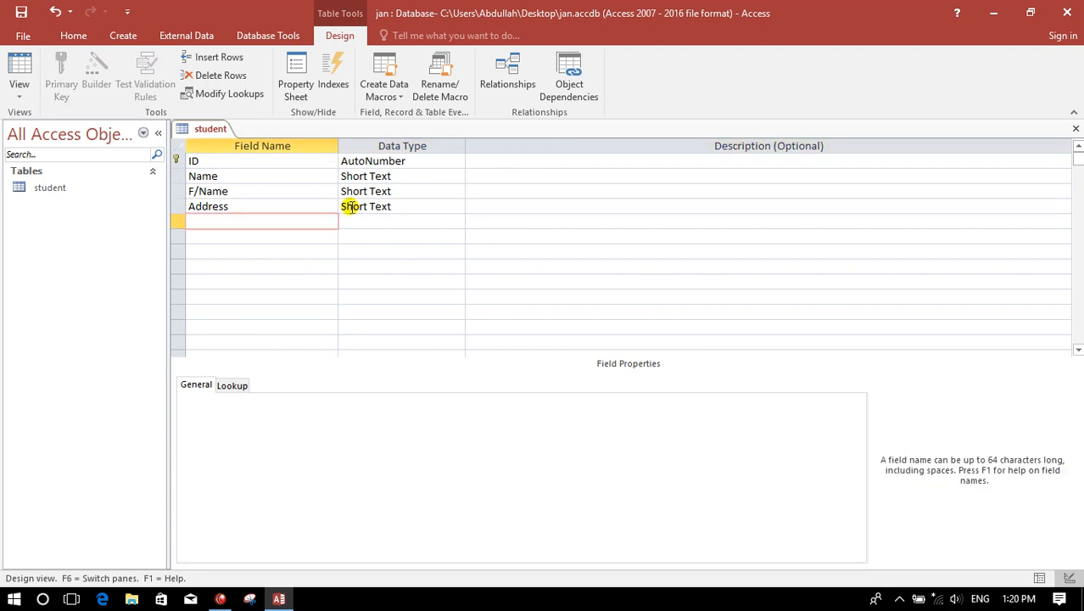
text(Class)
key(Tab)
key(Tab)
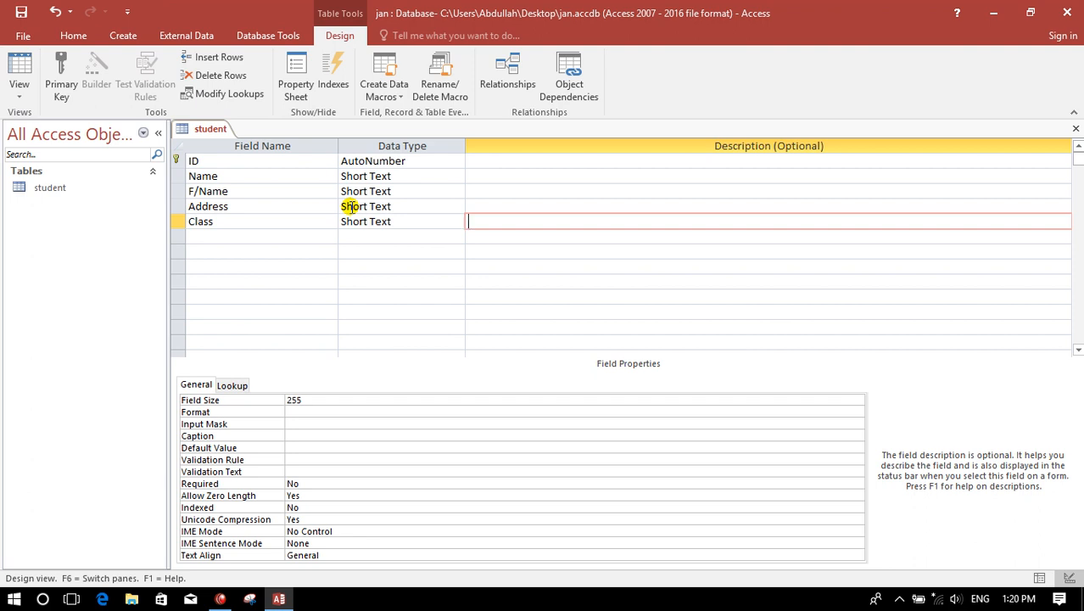
key(Tab)
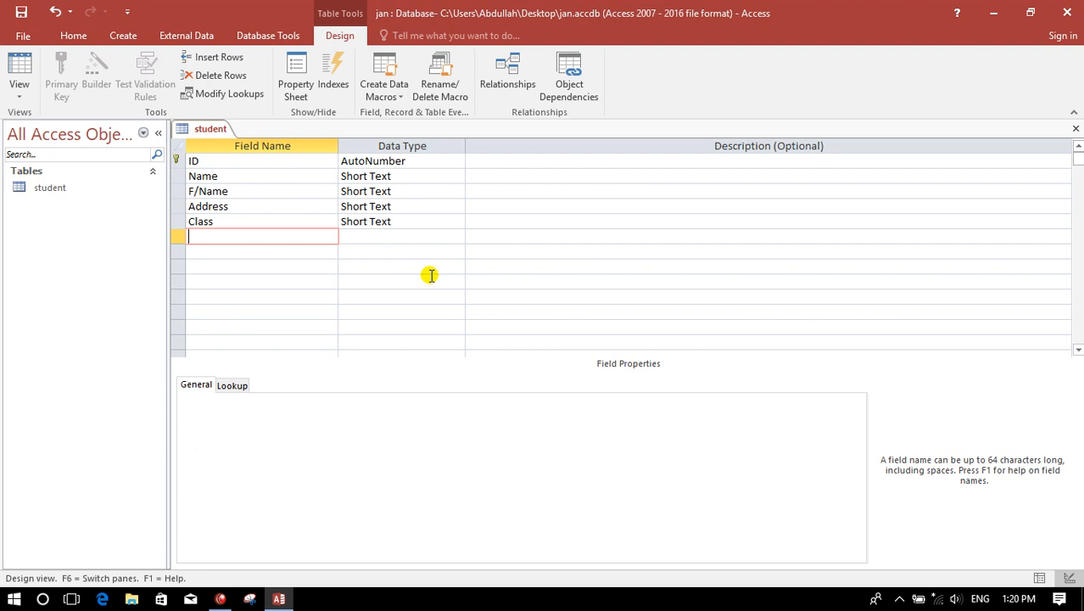
Step: Switch the student table to Datasheet View, saving its design changes
click(20, 99)
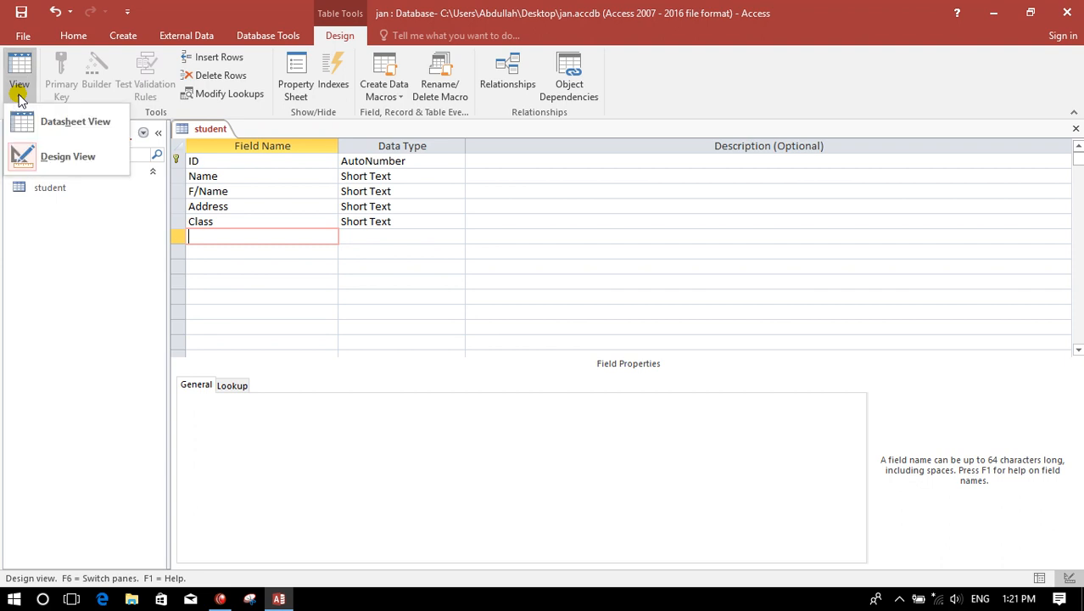
click(56, 126)
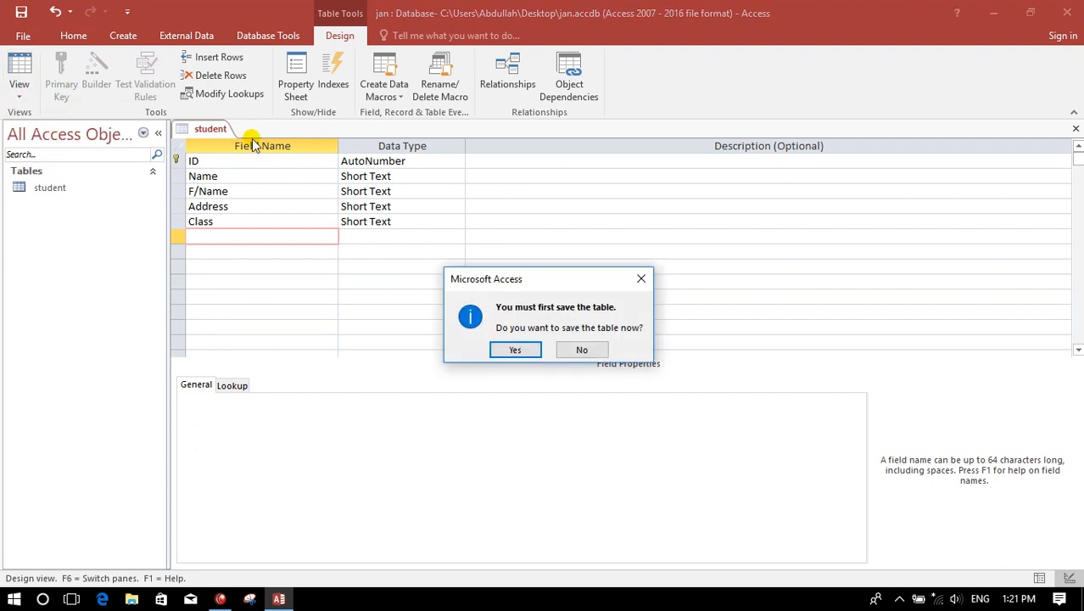
click(524, 349)
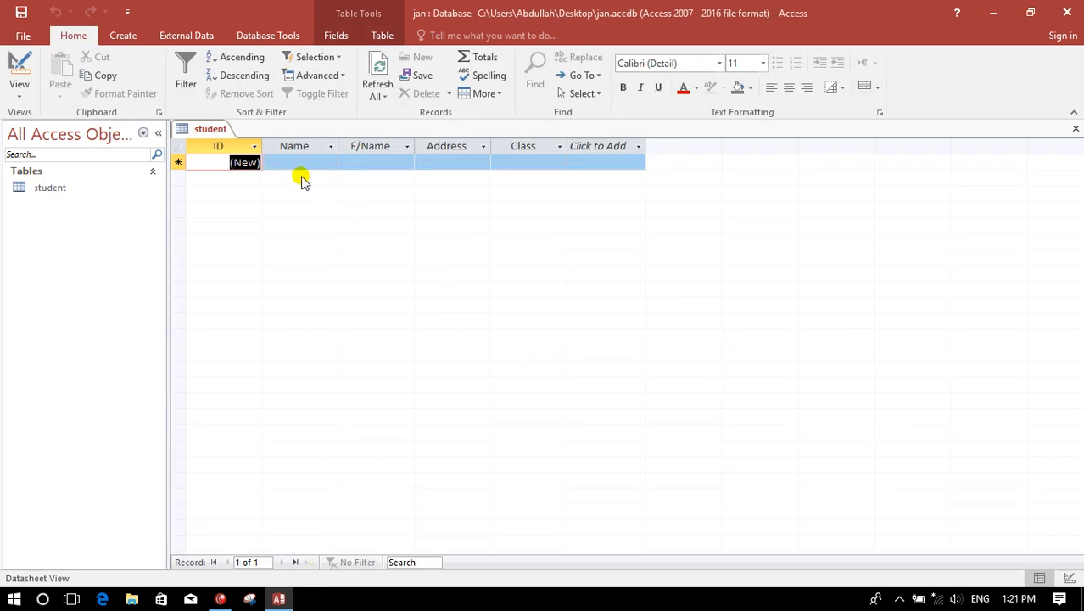
Step: Enter the first student record with the student's name, father's name and address, and 5th as the Class
click(295, 163)
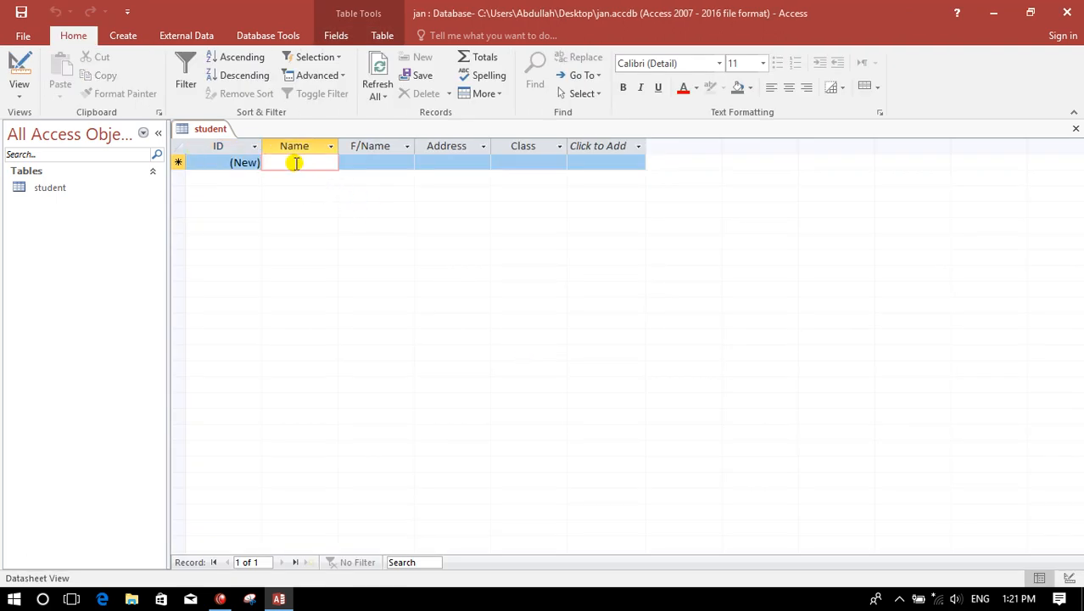
text(khan)
key(Tab)
text(jan)
key(Tab)
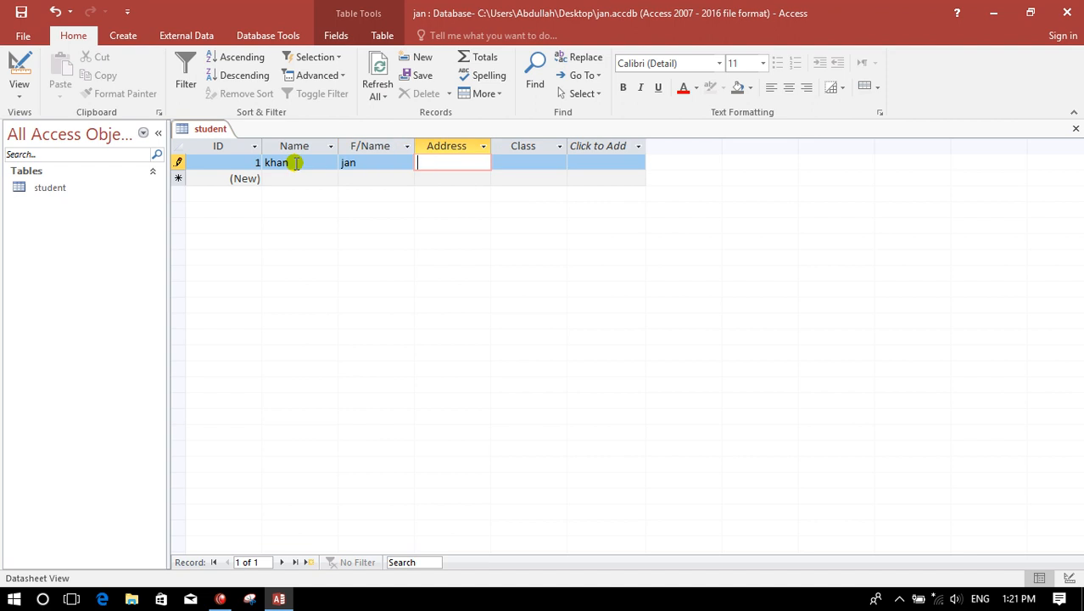
text(helmand)
key(Tab)
text(5th)
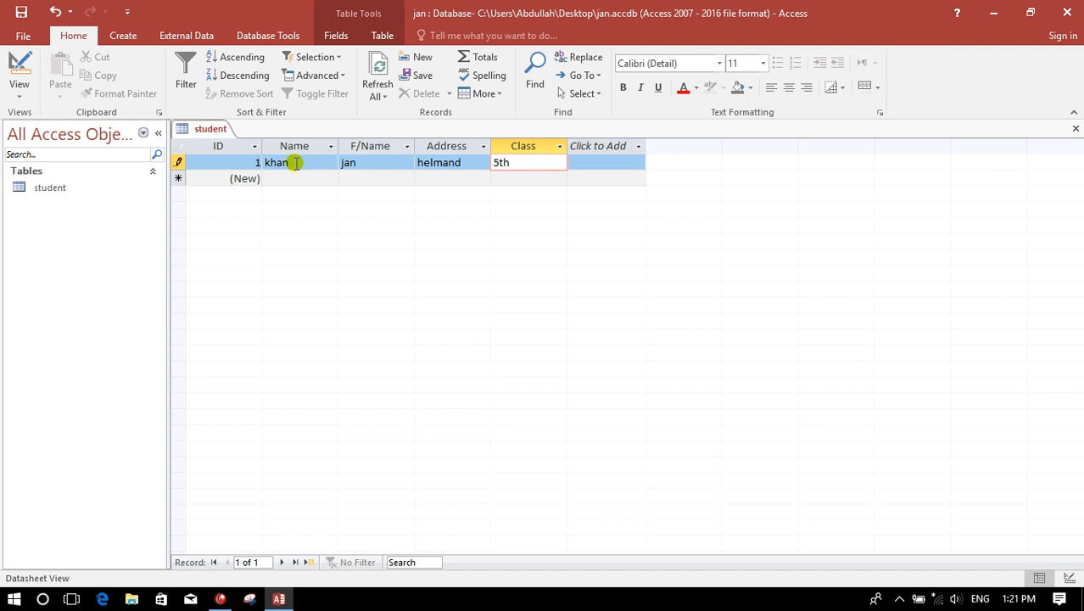
key(Tab)
key(Tab)
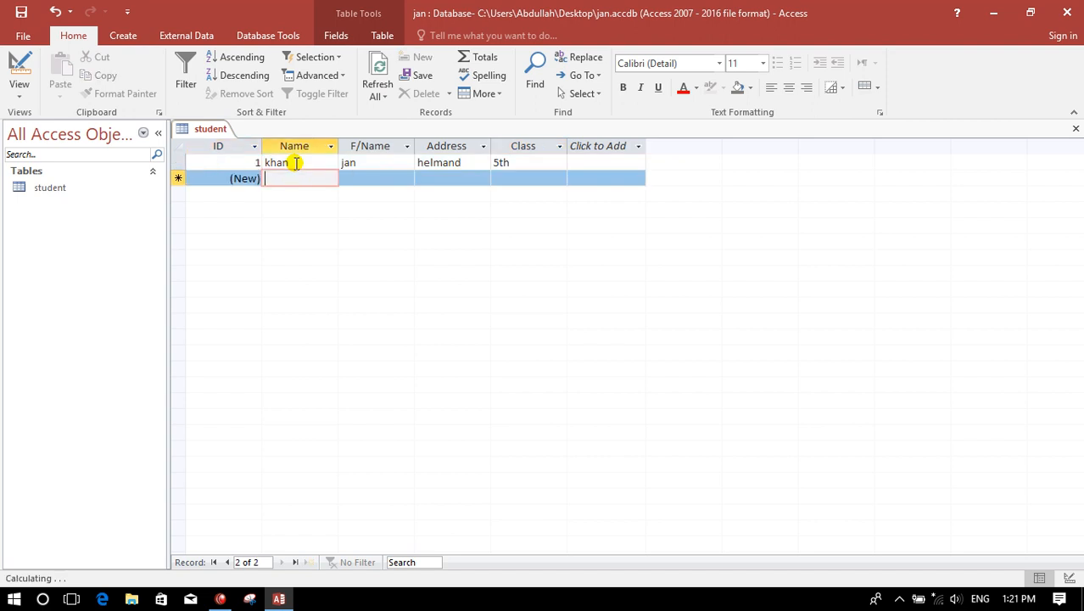
Step: Enter a second student record with the student's name, father's name and address, and 4th as the Class
text(gul)
key(Tab)
text(gani)
key(Tab)
text(hel)
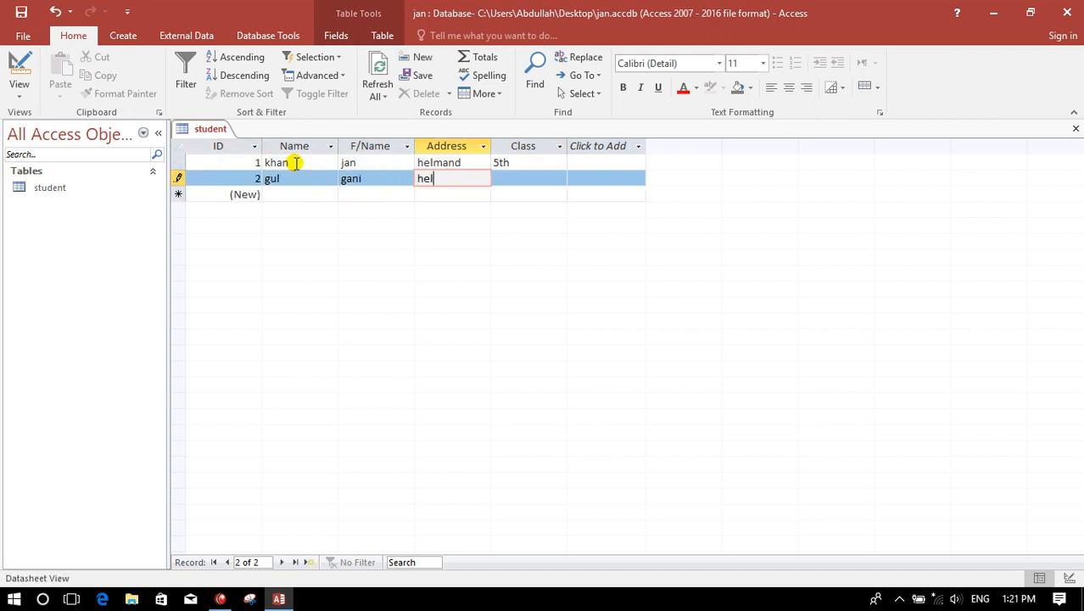
text(mand)
key(Tab)
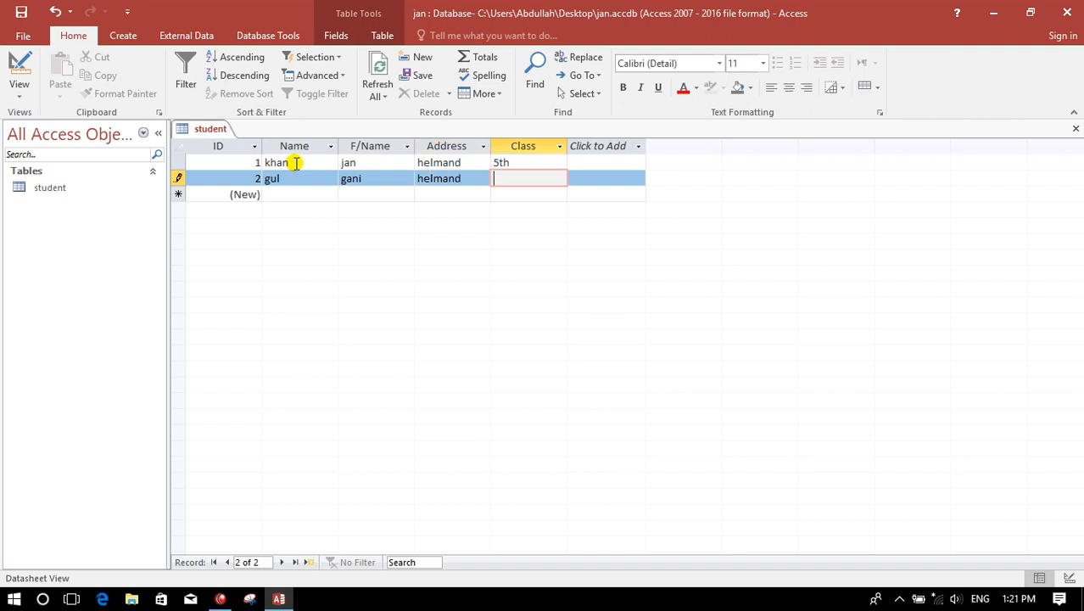
text(4th)
key(Tab)
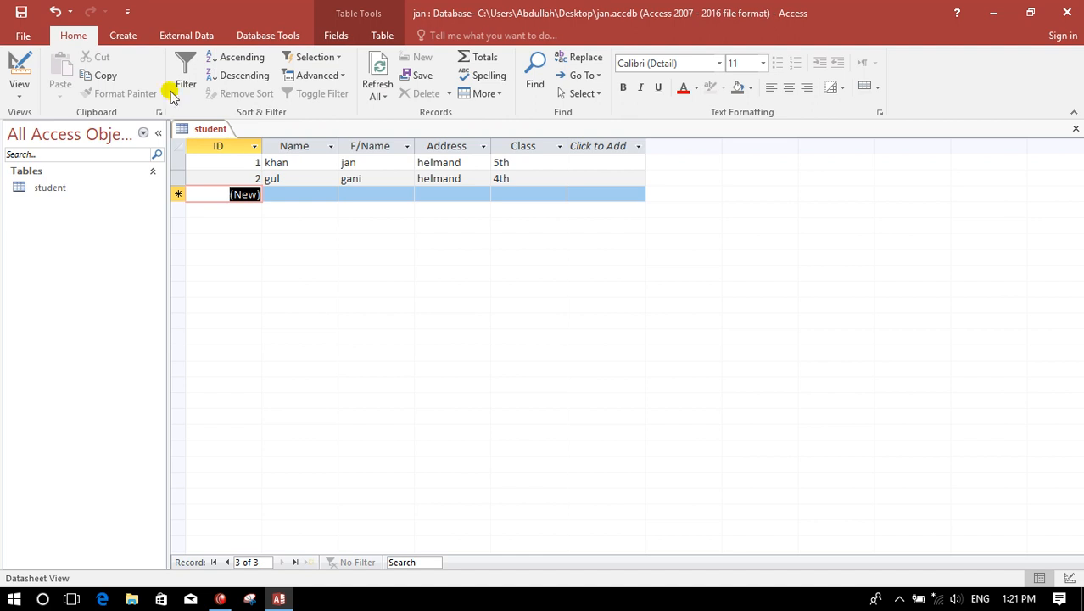
click(19, 92)
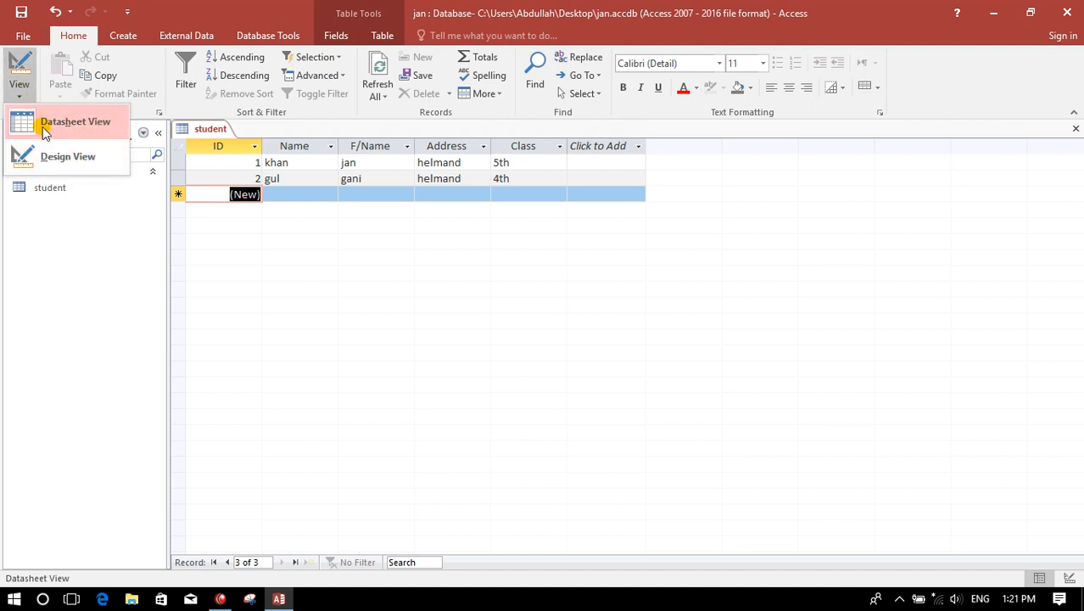
click(305, 242)
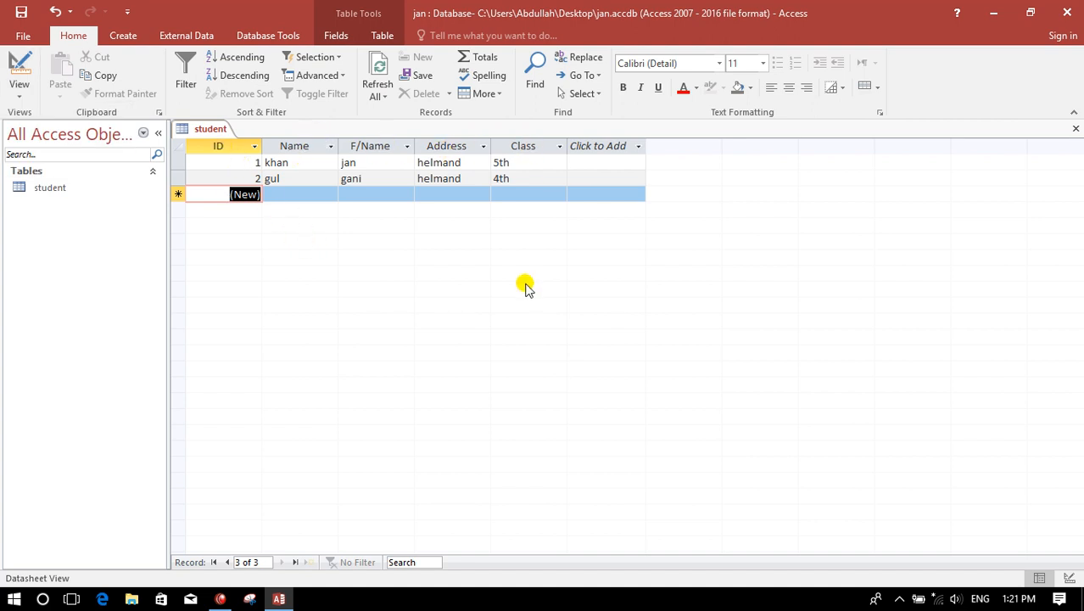
click(18, 95)
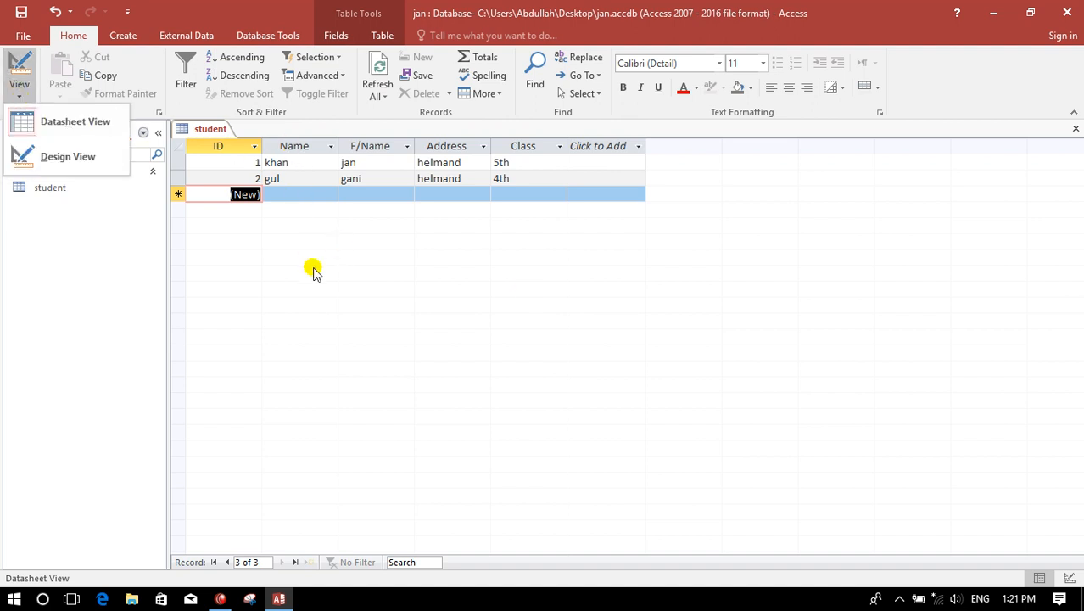
click(292, 194)
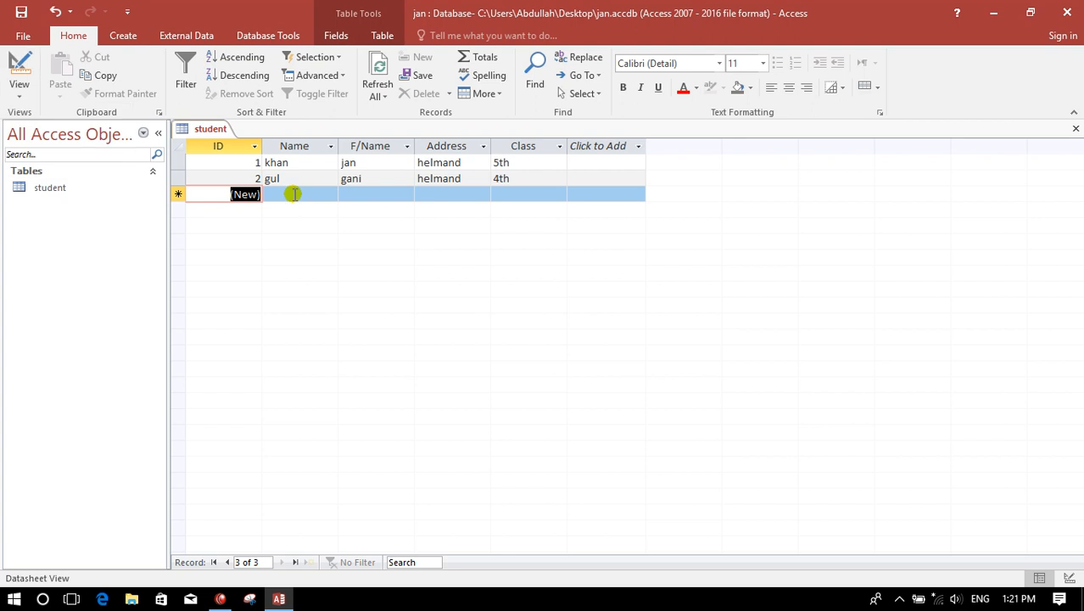
click(19, 88)
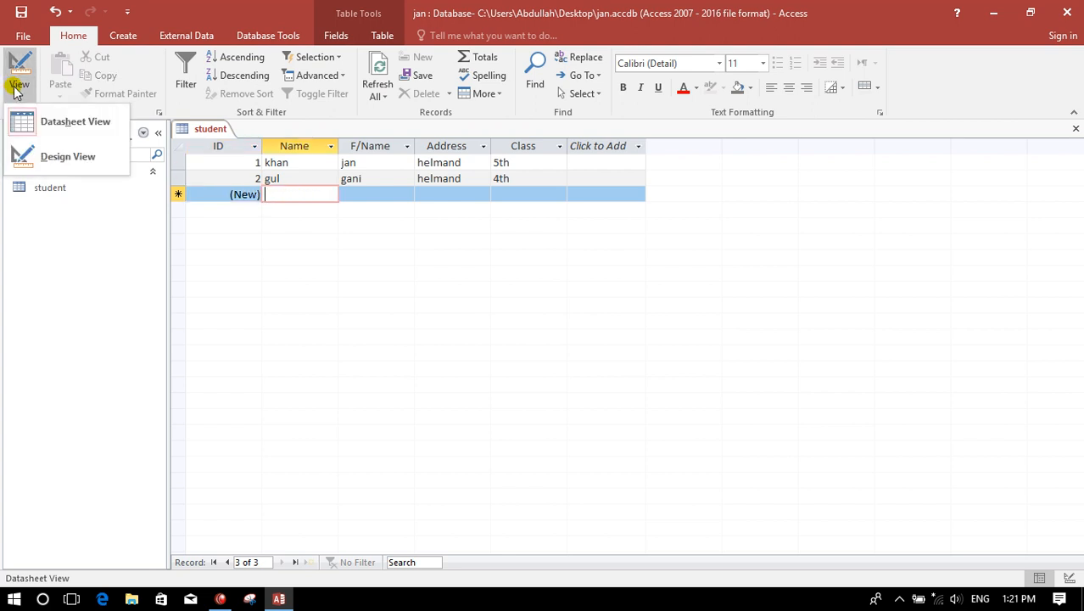
click(73, 136)
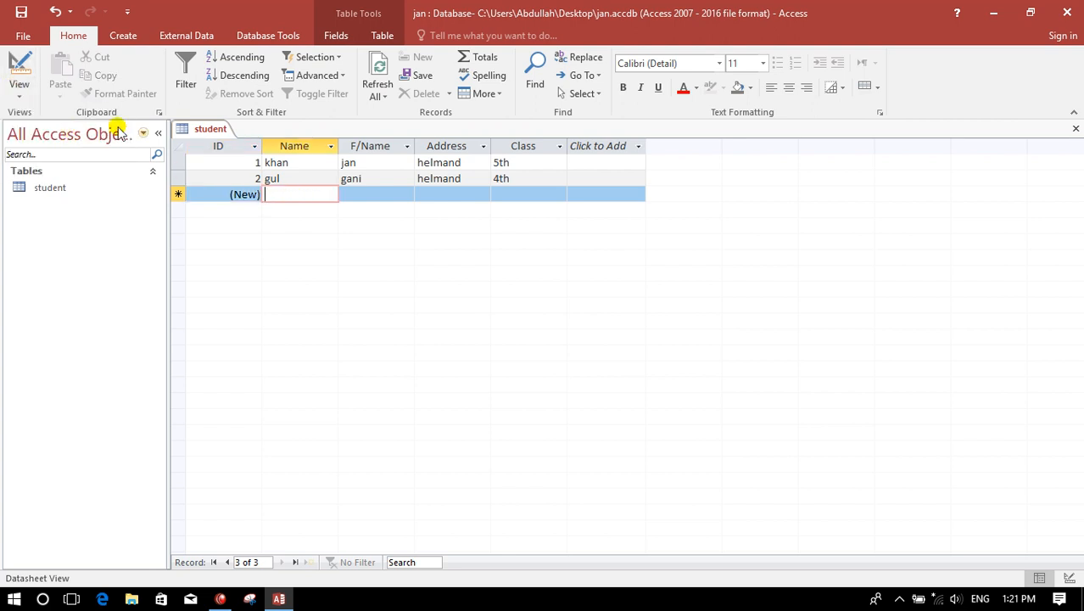
Step: Return the student table to Design View and add a Phone No field below Class with the Short Text data type
click(21, 81)
click(46, 155)
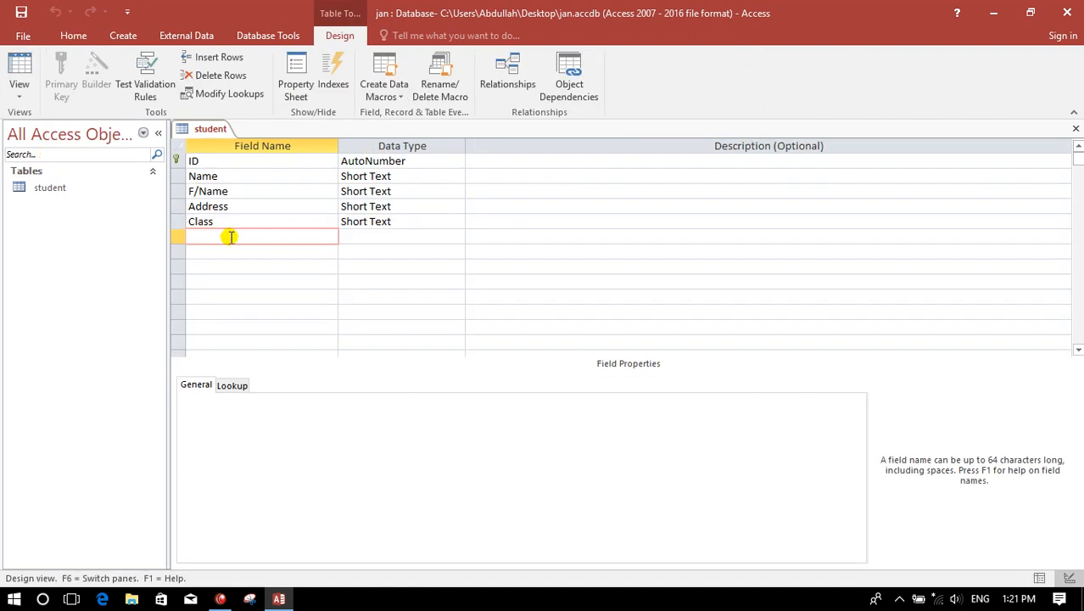
text(Phone No)
click(395, 233)
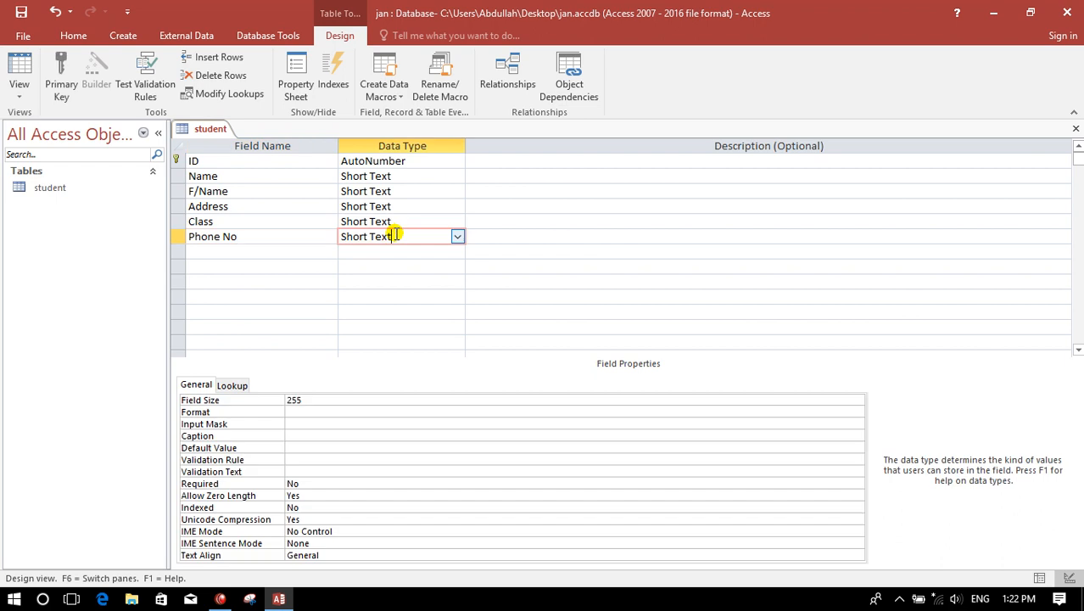
Step: Save the student table with the added field and go to the first record's Phone No in Datasheet View
click(19, 93)
click(63, 125)
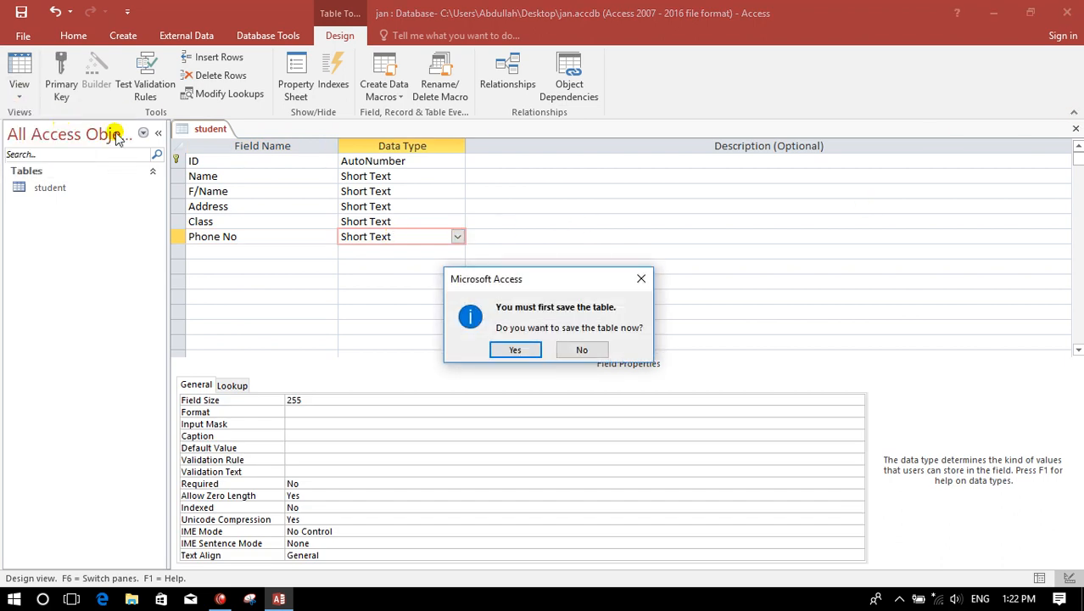
click(516, 349)
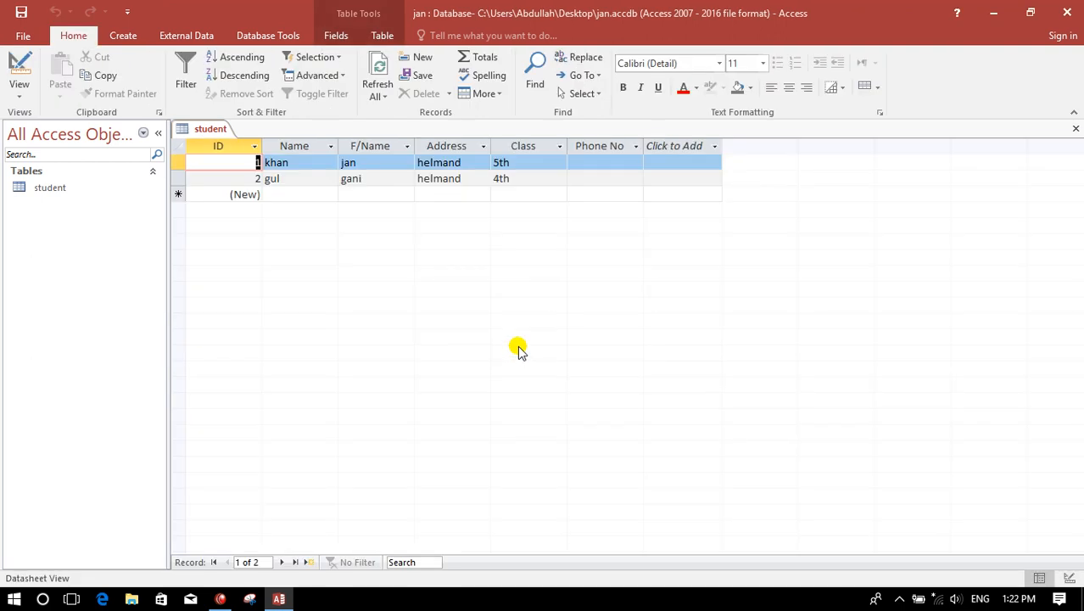
click(594, 162)
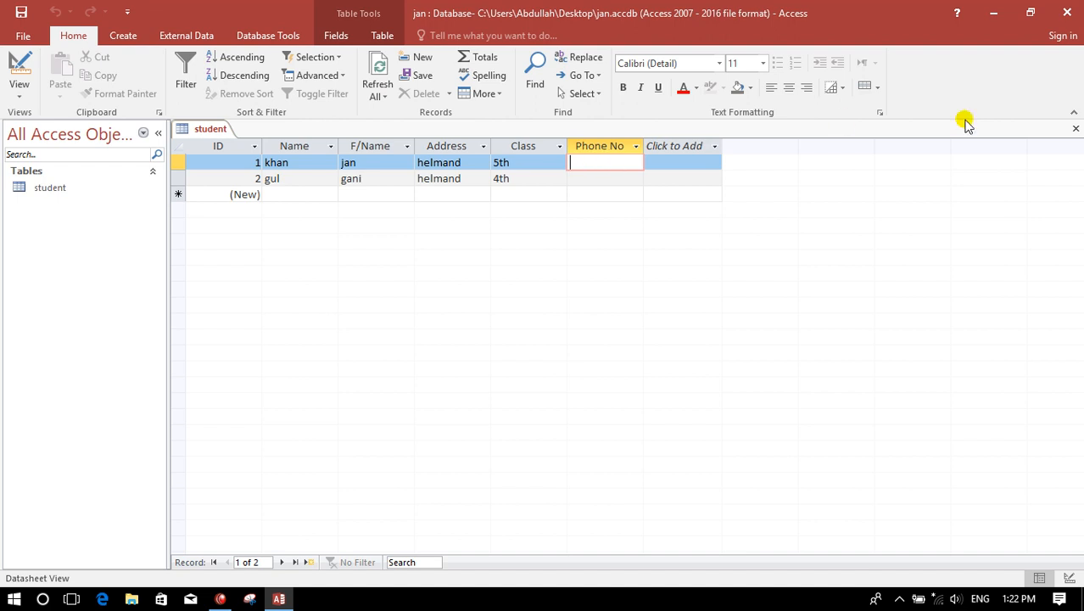
Step: Close the student table and create a new table directly in Design View
click(1076, 129)
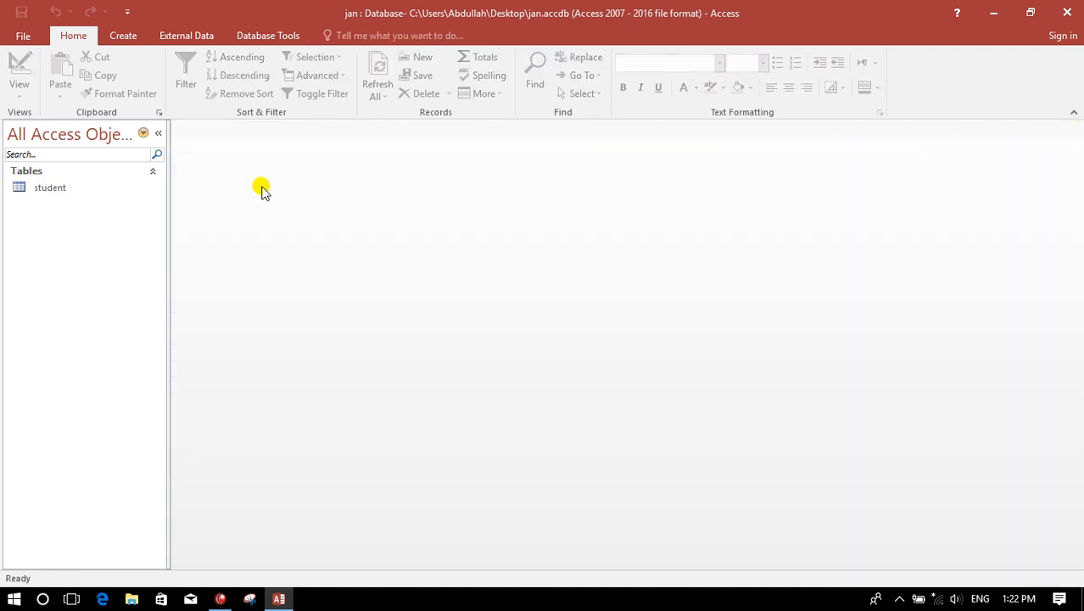
click(57, 192)
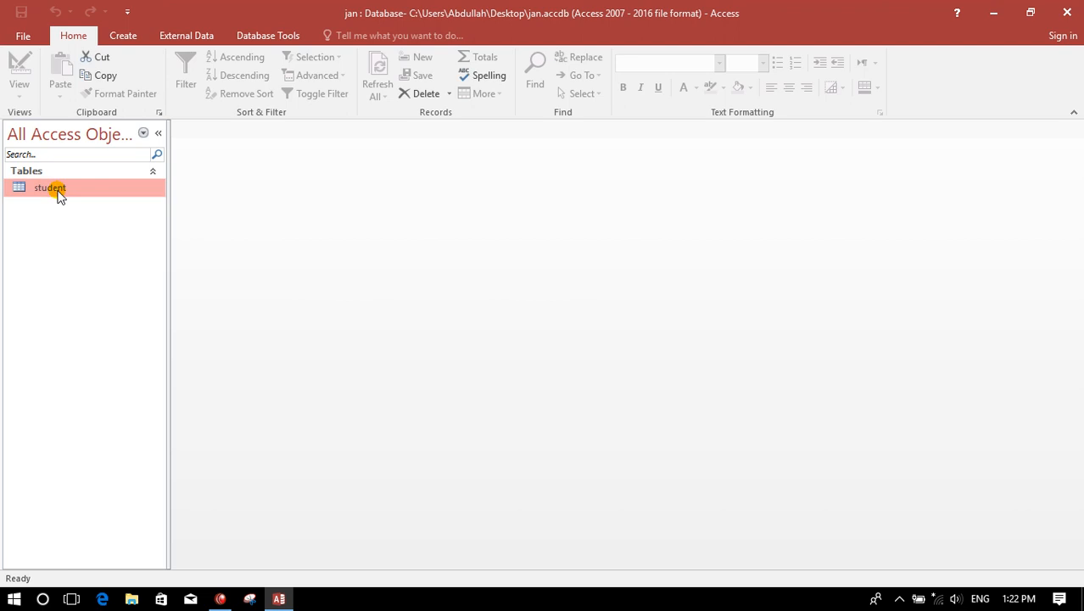
click(123, 35)
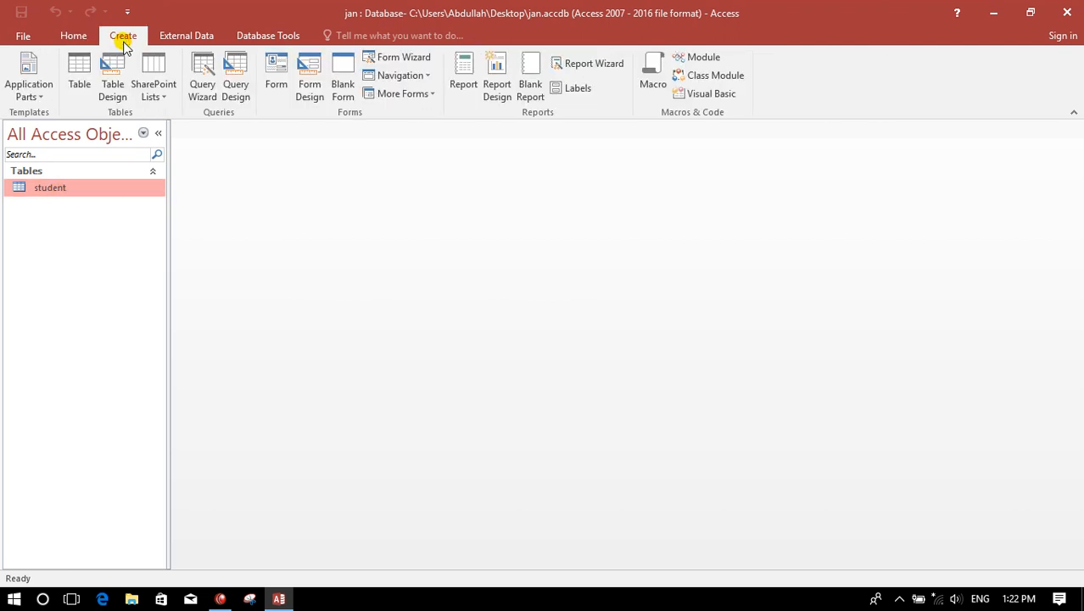
click(119, 92)
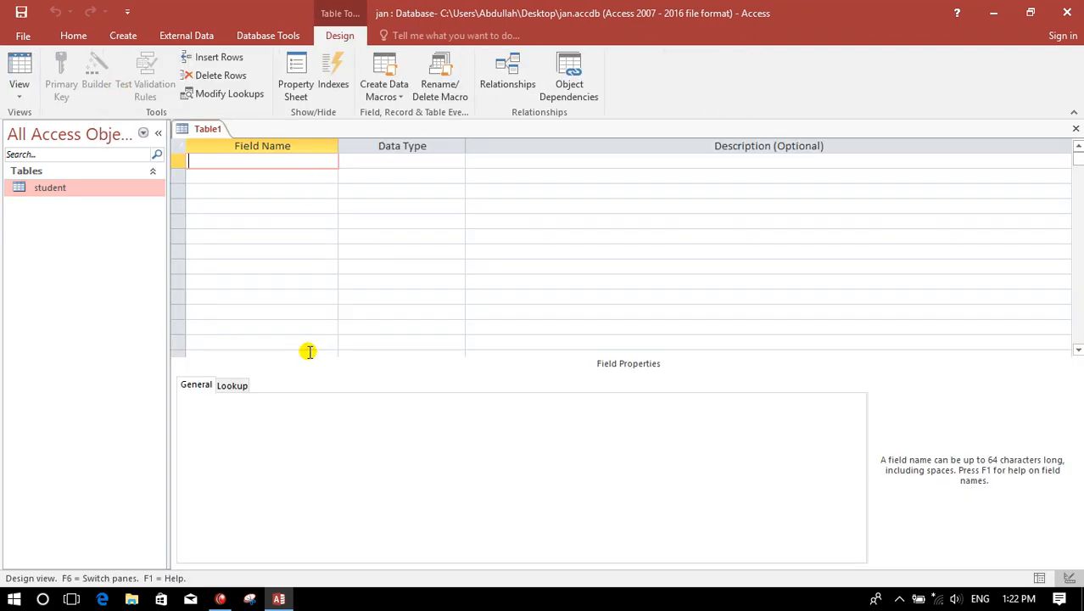
Step: Add Name as the new table's first field with the Short Text data type, accepting the reserved word
text(Name)
key(Tab)
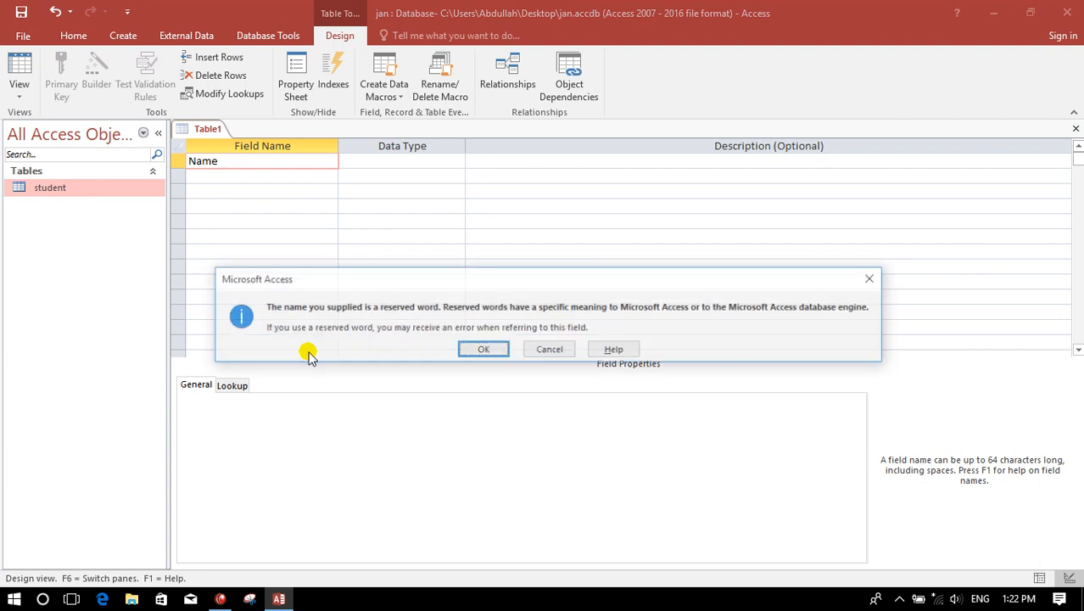
key(Return)
key(Tab)
key(Tab)
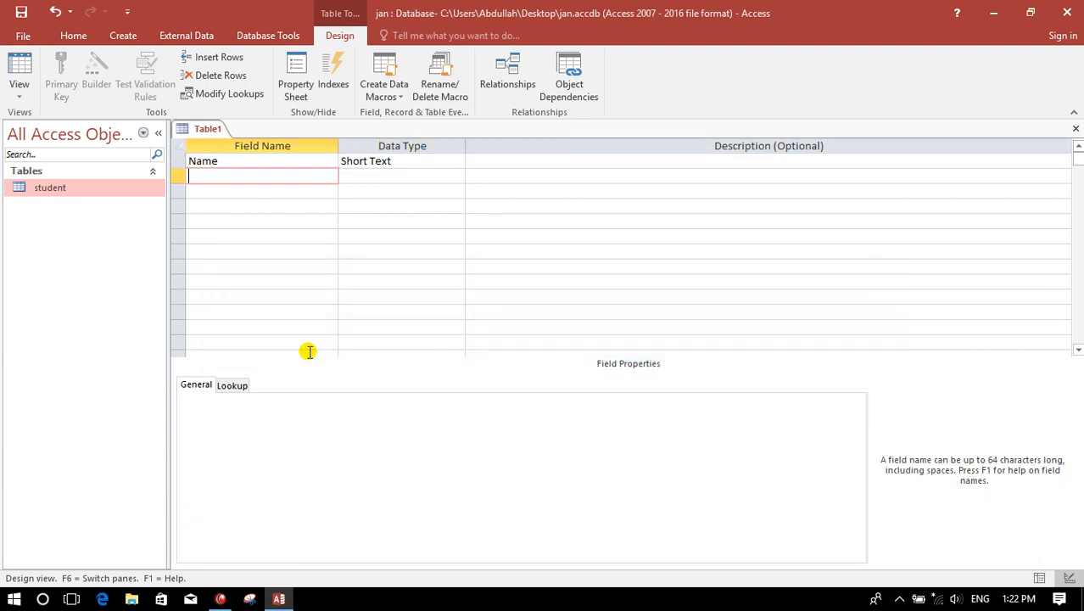
Step: Add the fields class and address below Name with the Short Text data type
text(class)
key(Tab)
key(Tab)
key(Tab)
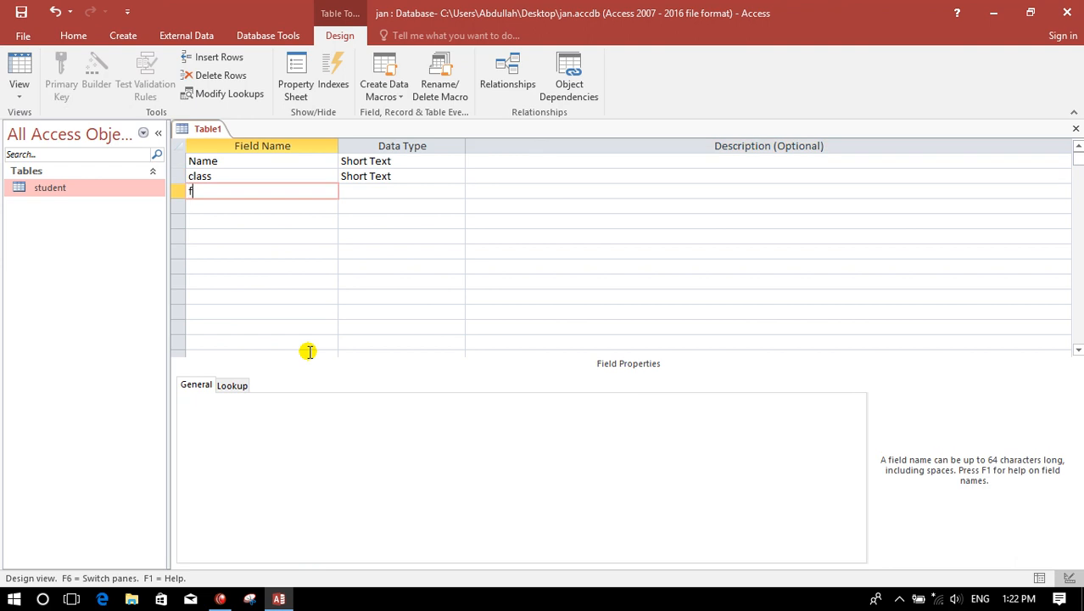
text(address)
key(Tab)
key(Tab)
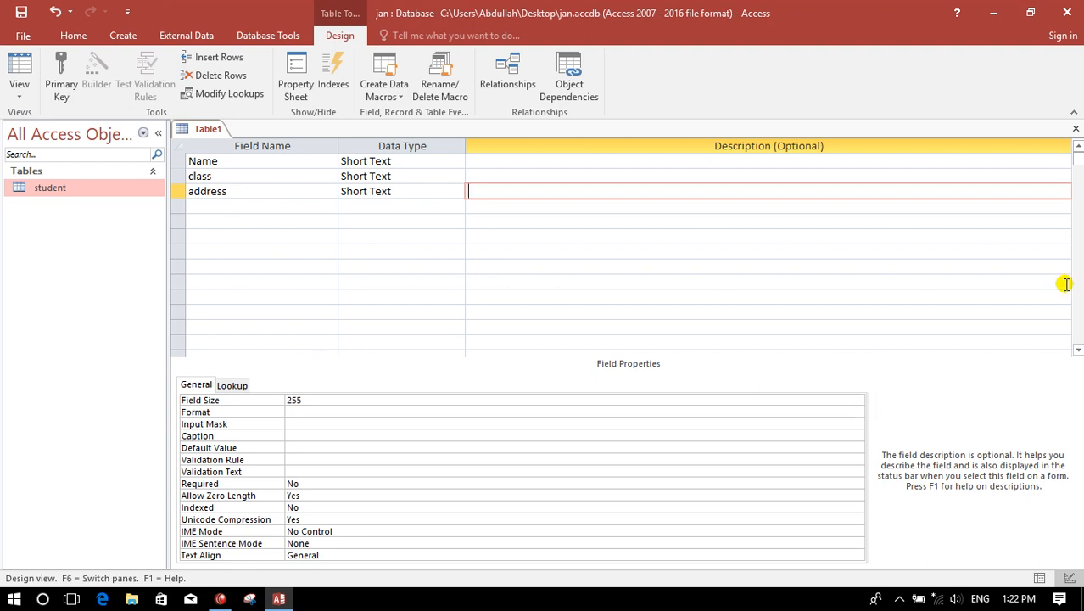
Step: Close the new table, saving it under the name teacher and letting a primary key be created, and select it among the tables
click(1076, 134)
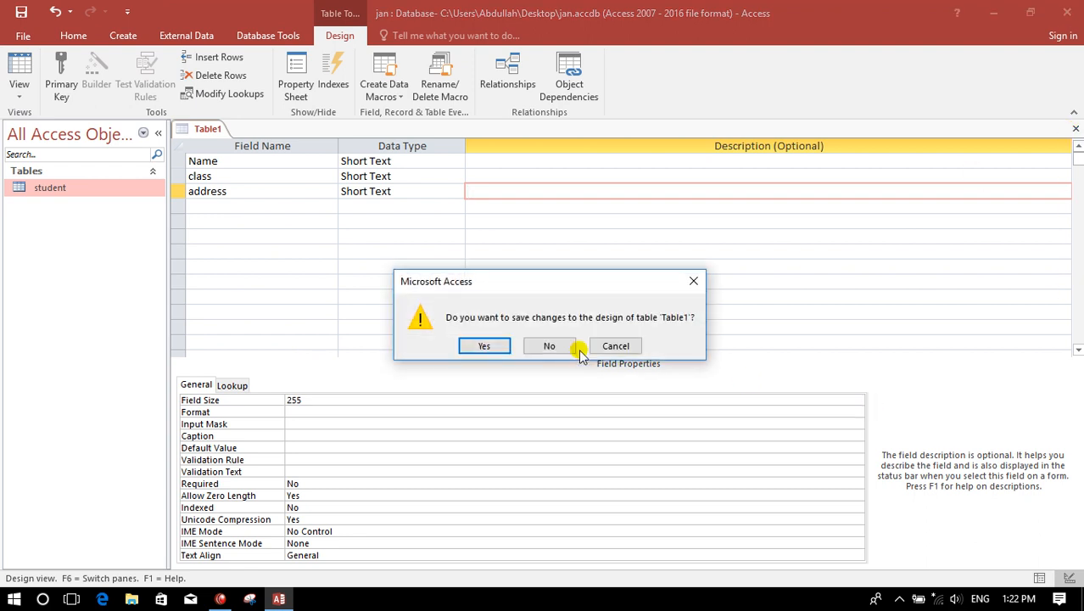
click(478, 344)
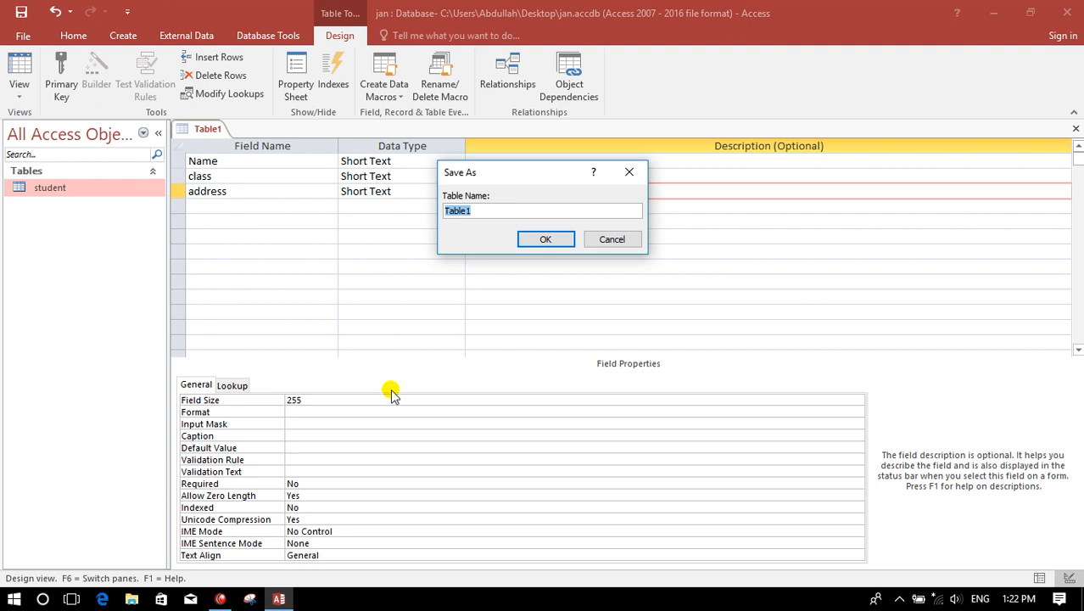
text(teacher)
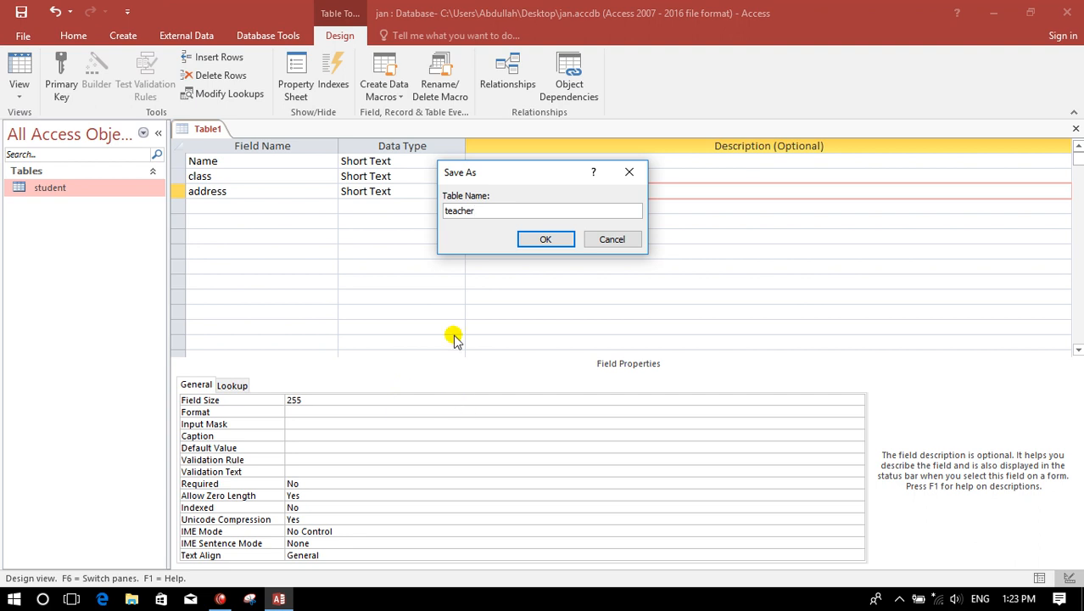
click(537, 239)
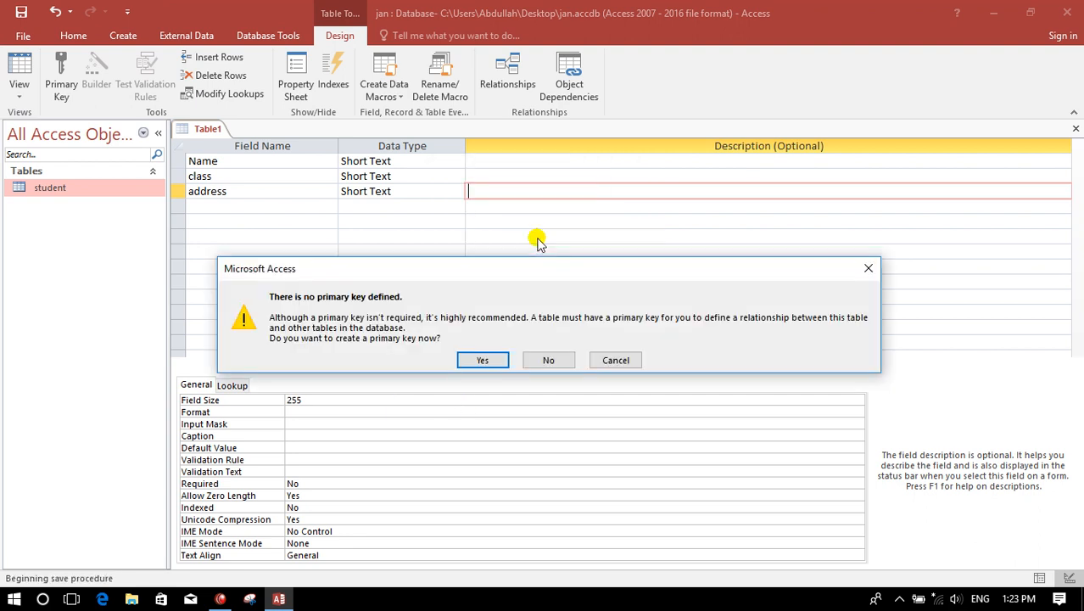
click(471, 360)
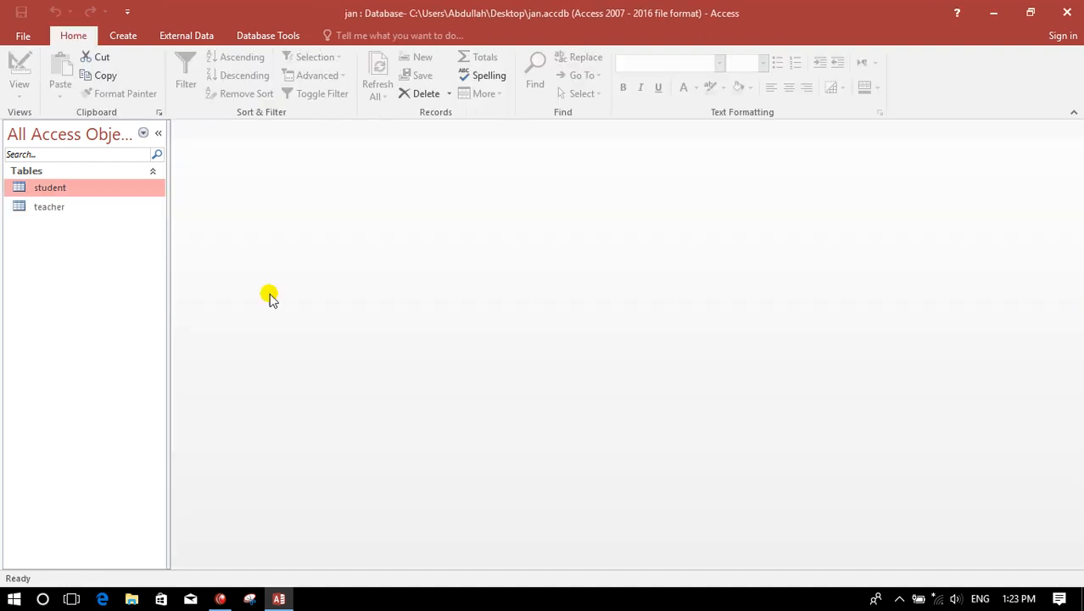
click(41, 206)
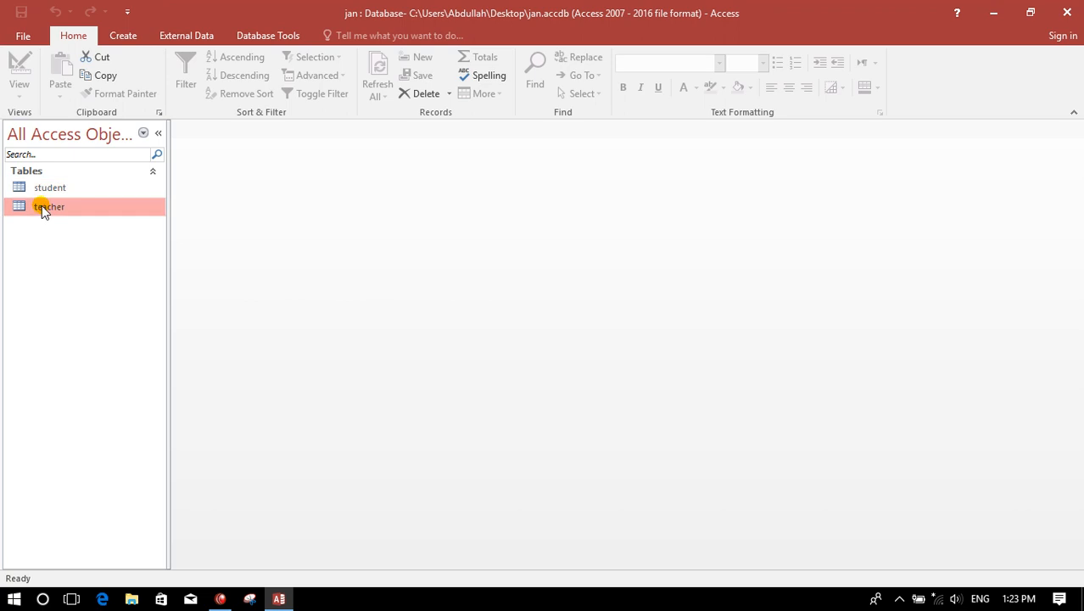
Step: Check the student table's records and close it, and open the teacher table
double_click(73, 187)
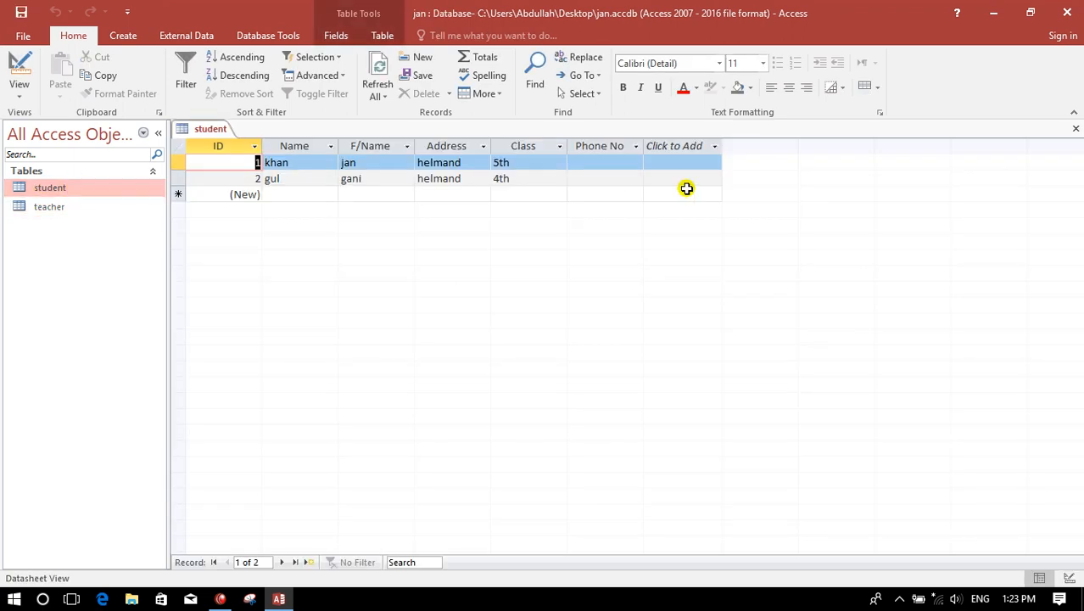
click(1075, 129)
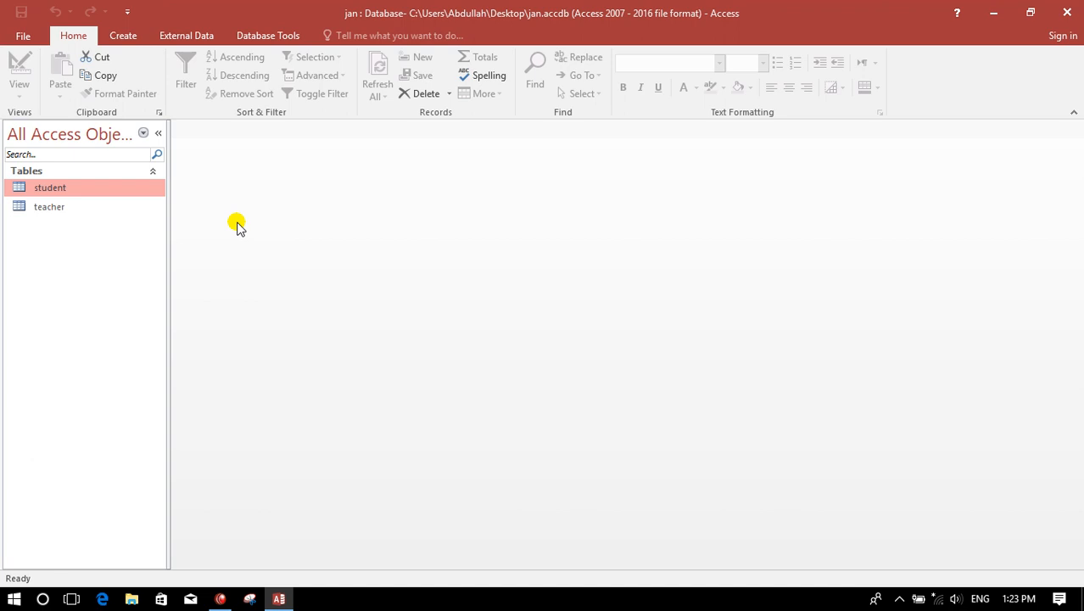
click(70, 206)
double_click(65, 207)
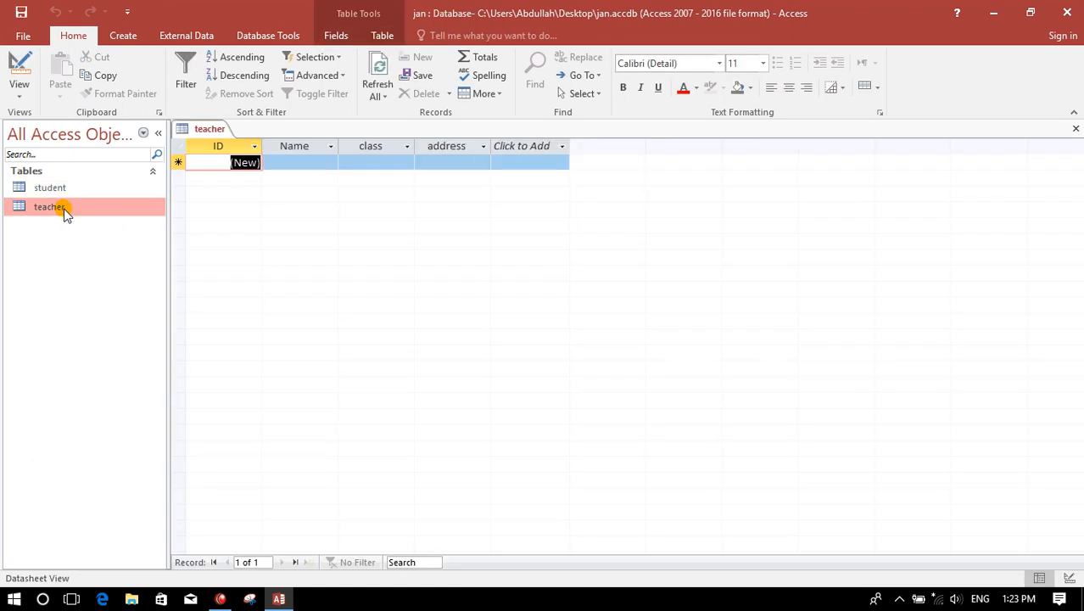
Step: Add the first record to the teacher table with the teacher's name, class 4th and address helmand
click(308, 163)
text(khan)
key(Tab)
text(4th)
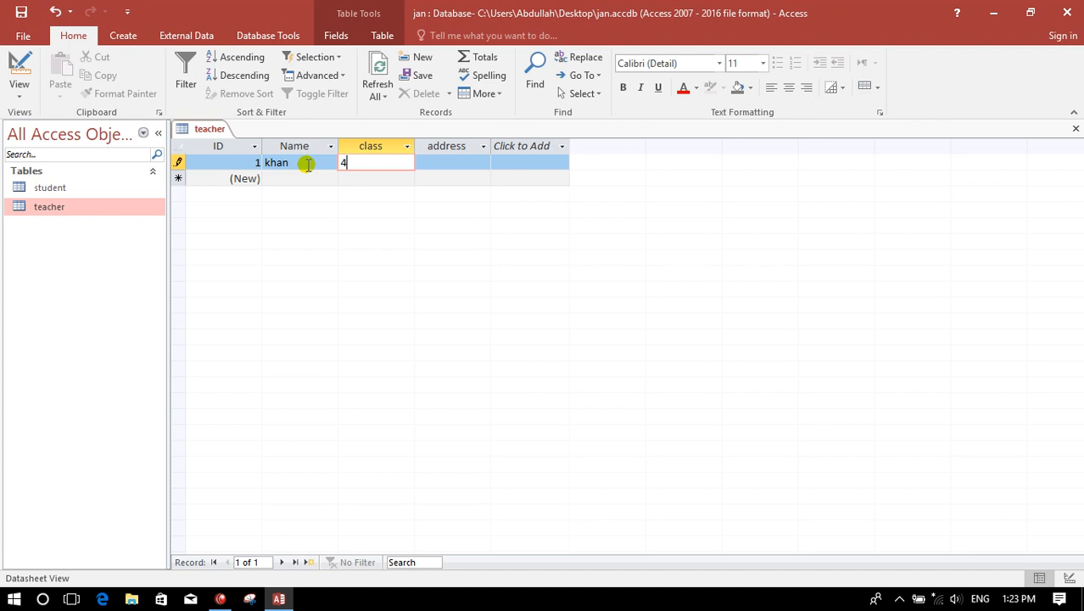
key(Tab)
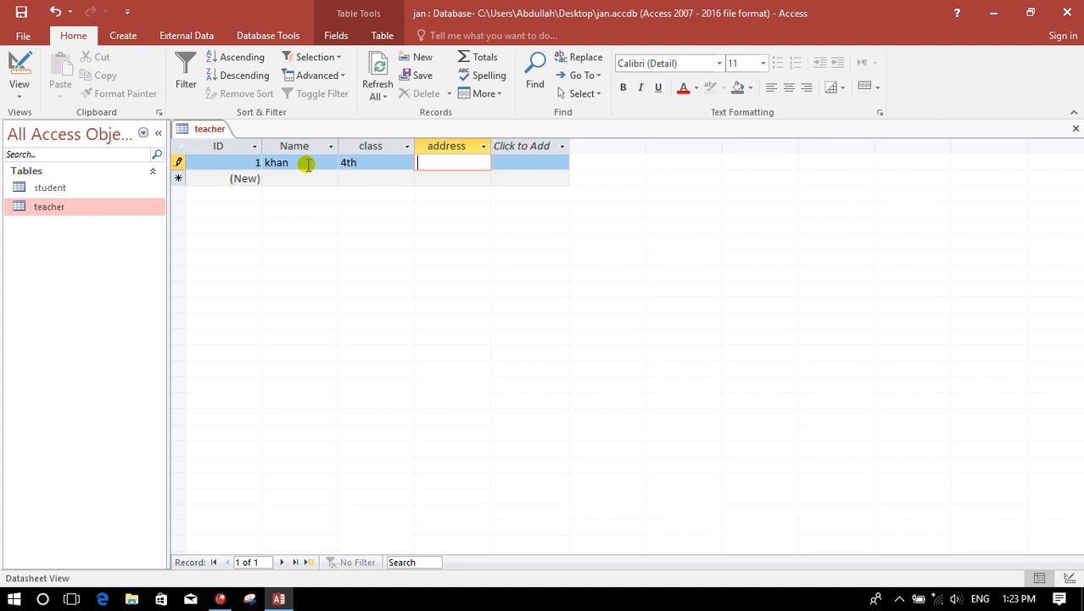
text(helmand)
key(Tab)
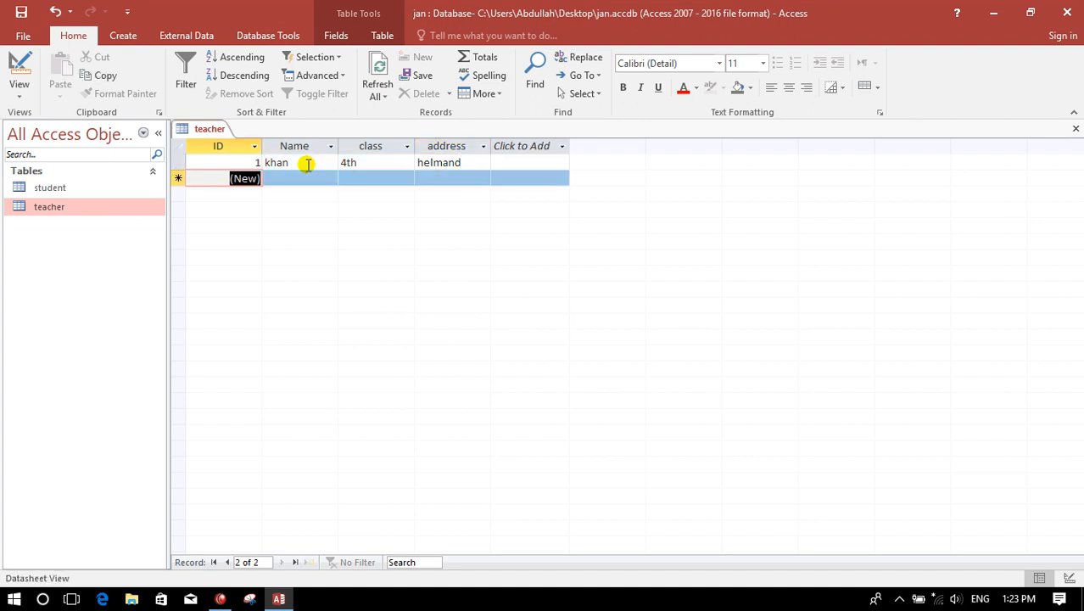
Step: Switch the teacher table to Design View and add a Job field with the Short Text data type below address
click(13, 95)
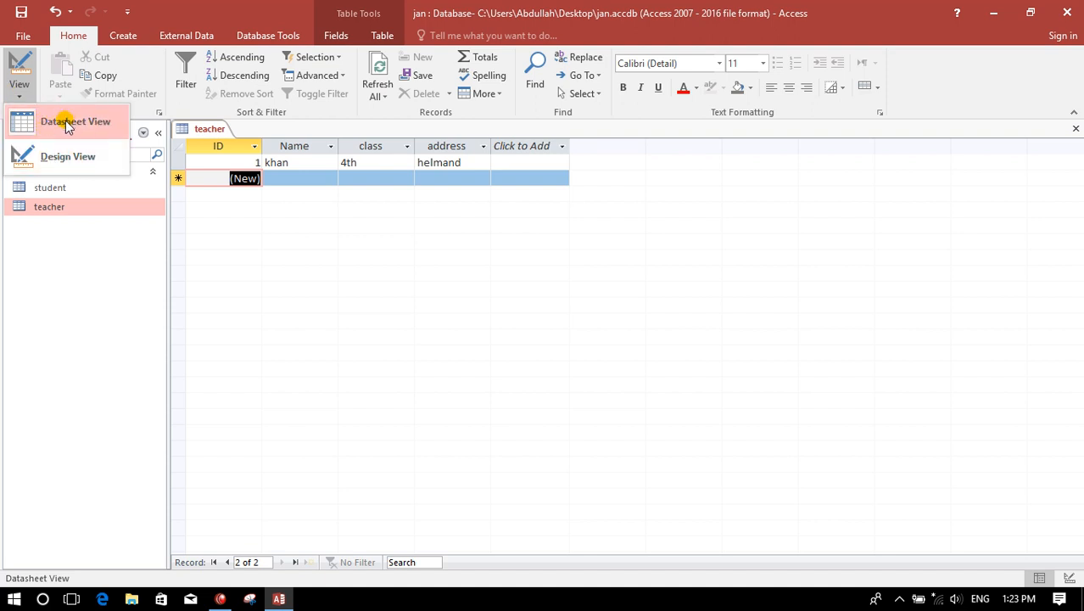
click(66, 156)
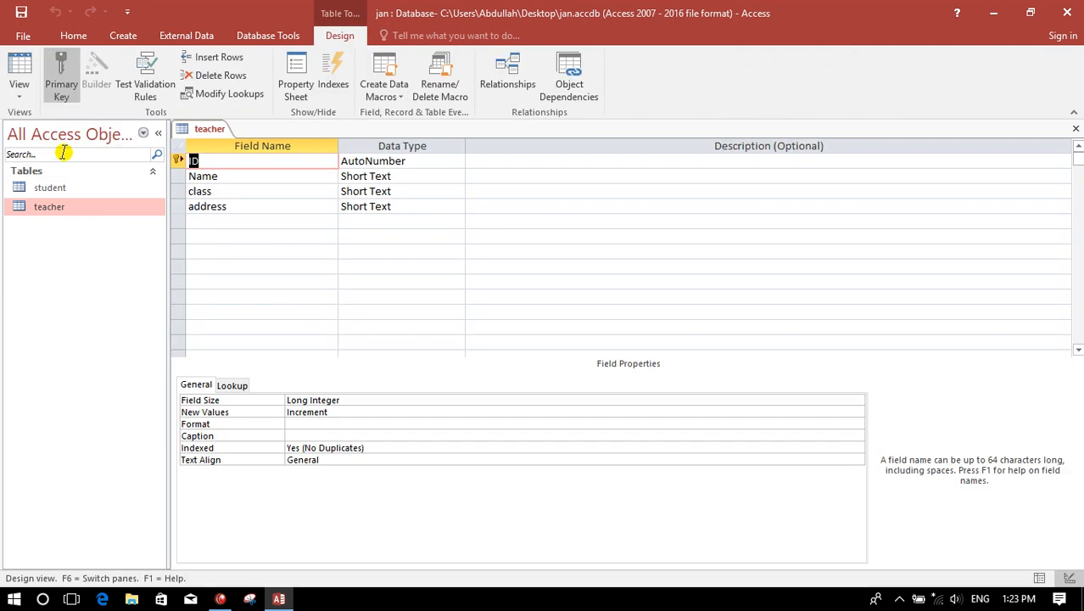
click(237, 221)
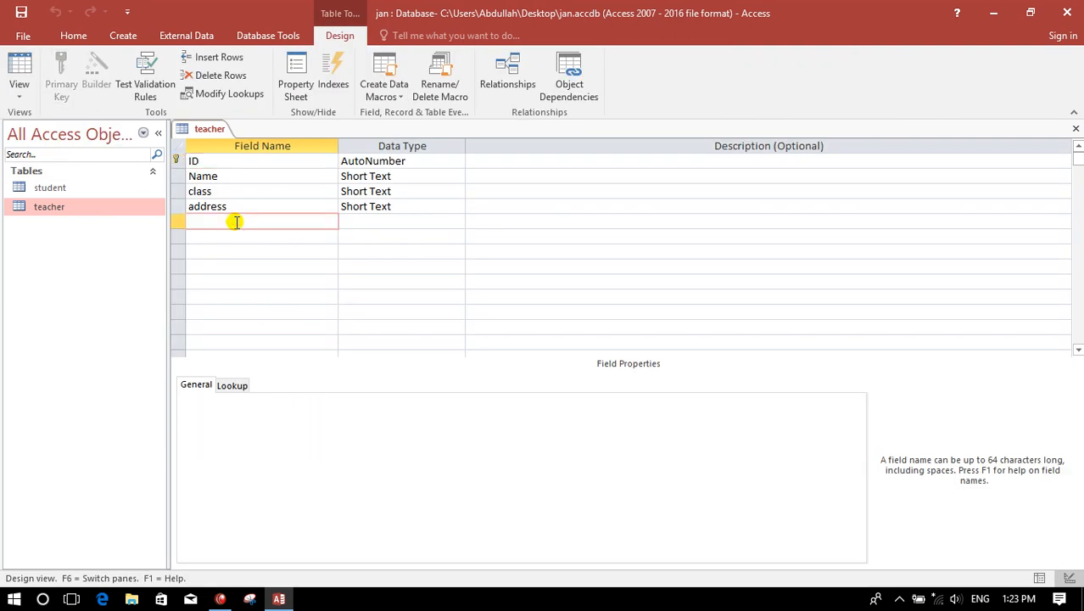
text(Job)
key(Tab)
key(Tab)
key(Tab)
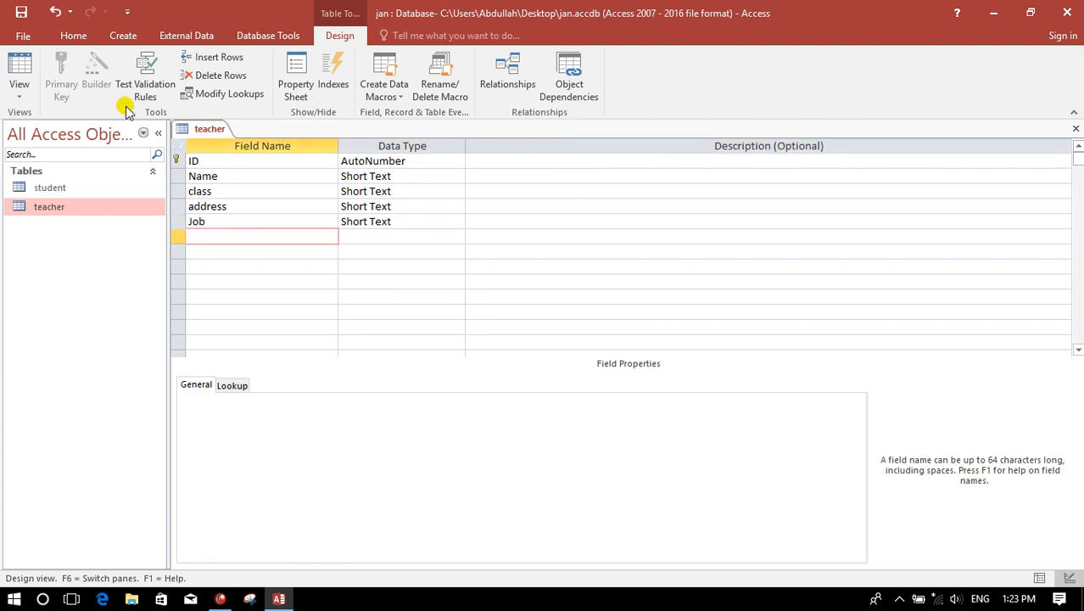
Step: Return the teacher table to Datasheet View, saving the design changes, and select the first record's Job cell
click(12, 93)
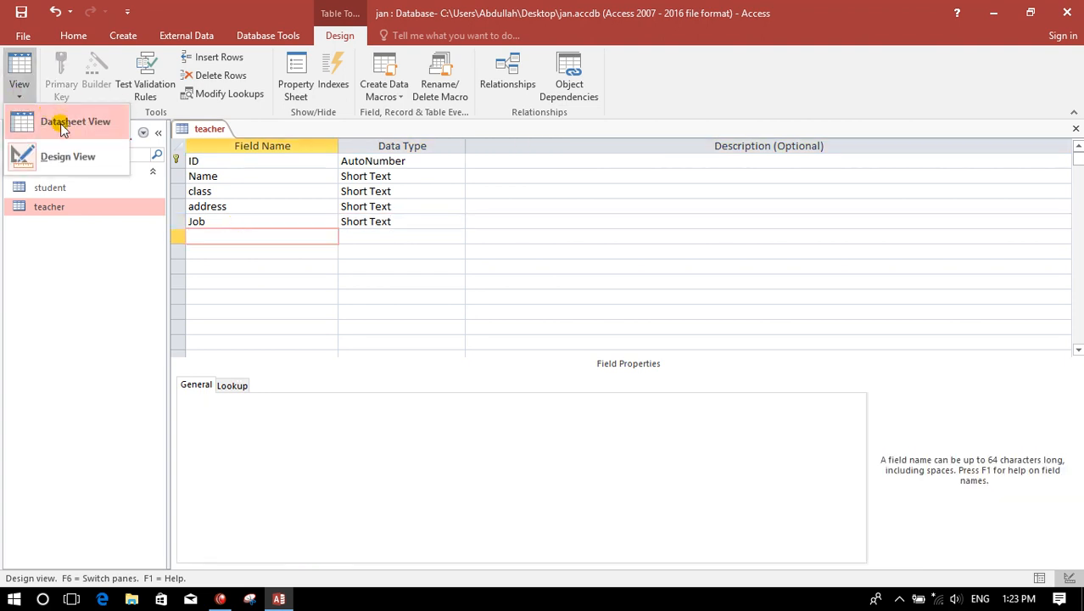
click(59, 123)
click(511, 348)
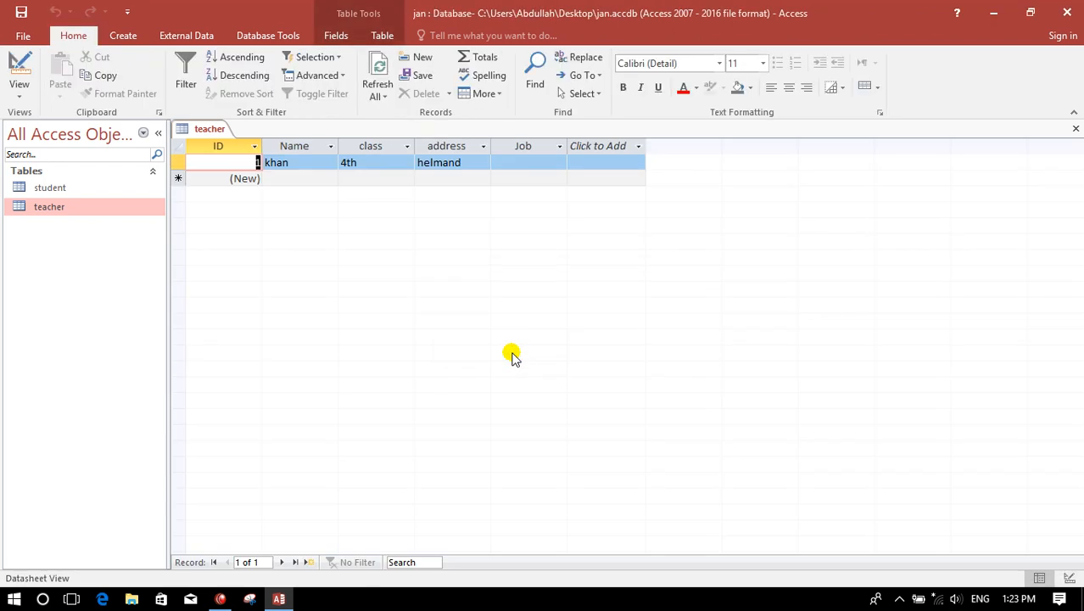
click(536, 163)
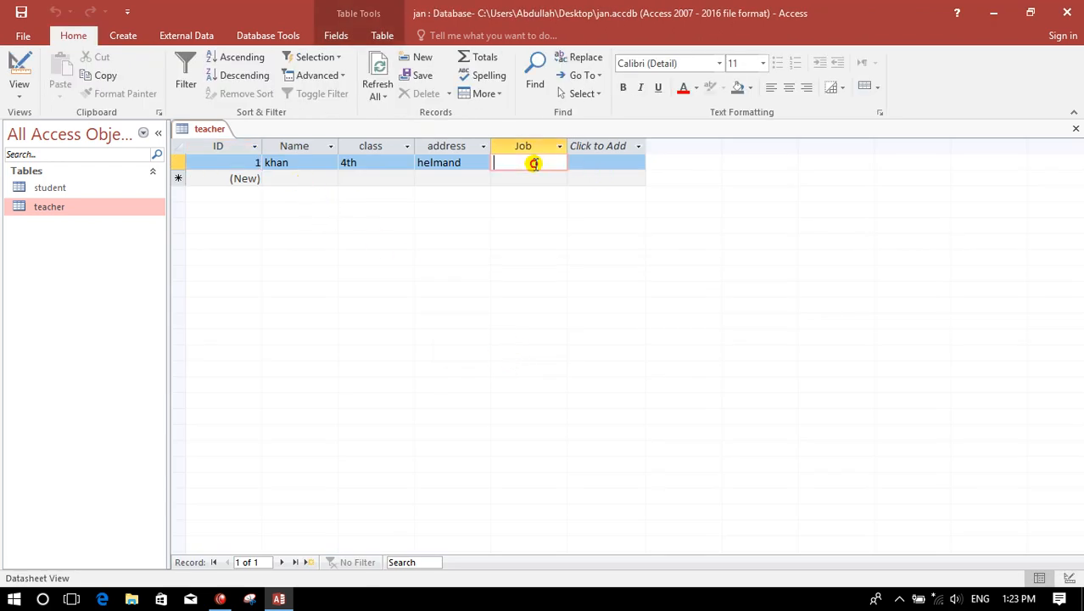
text(reacher)
key(BackSpace)
key(BackSpace)
key(BackSpace)
key(BackSpace)
key(BackSpace)
key(BackSpace)
text(teather)
key(BackSpace)
key(BackSpace)
key(BackSpace)
key(BackSpace)
key(BackSpace)
key(BackSpace)
key(BackSpace)
Step: Enter Dr as the first teacher record's Job and close the teacher table
text(Dr)
key(Return)
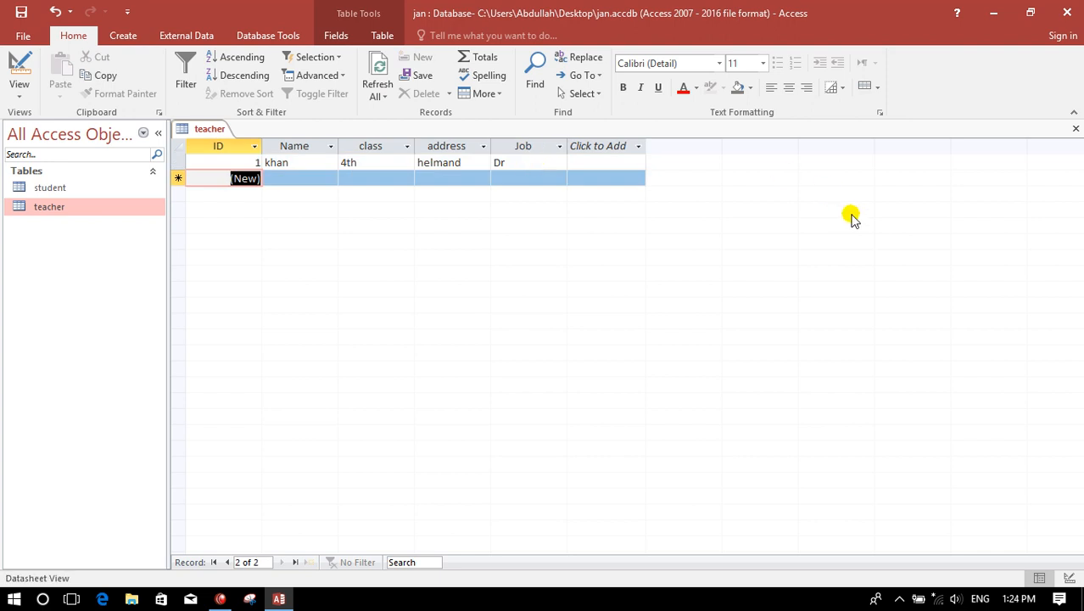
click(1076, 128)
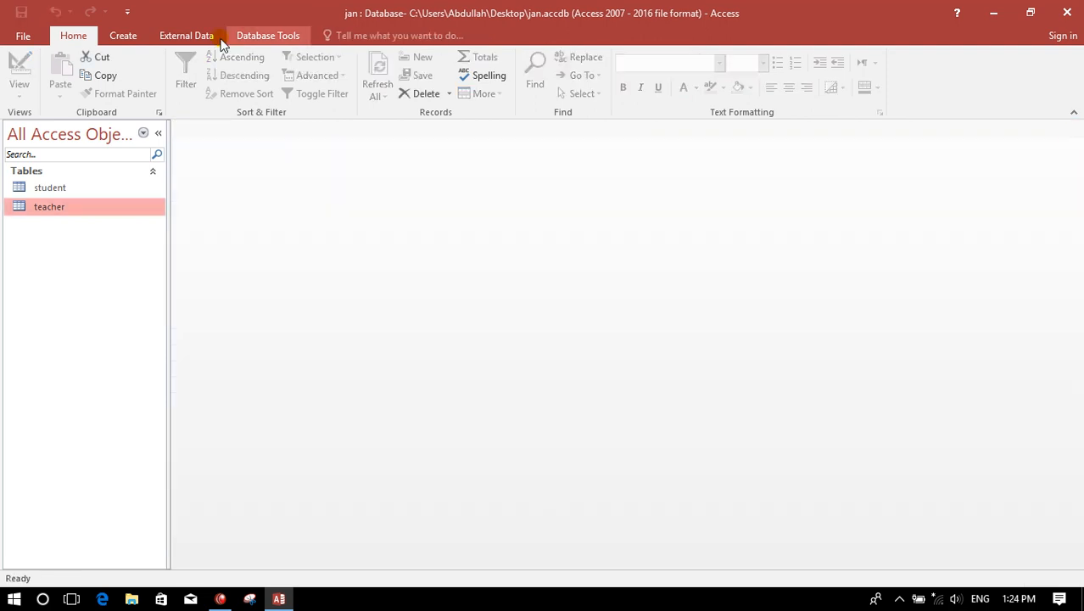
Step: Open the student table and add a third record with the student's name, father's name and the address helmand
click(123, 35)
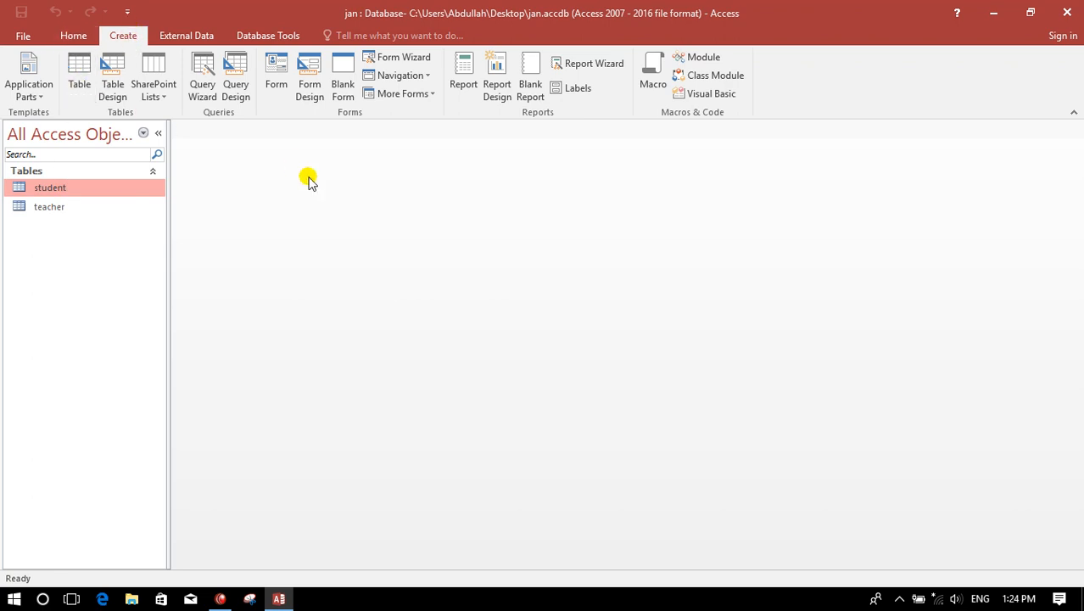
double_click(68, 185)
click(295, 194)
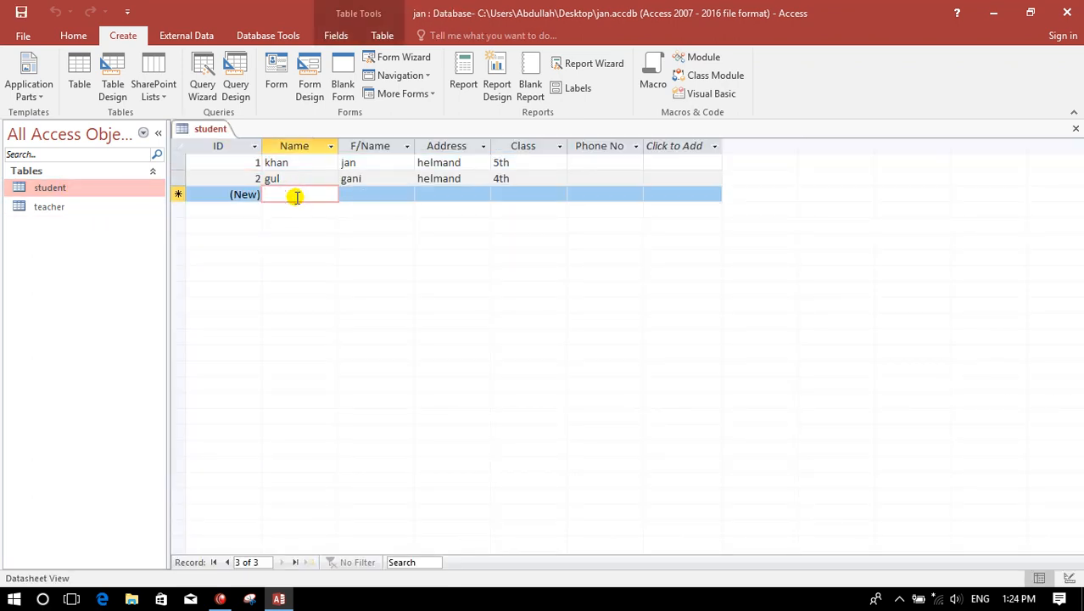
text(ali)
key(Tab)
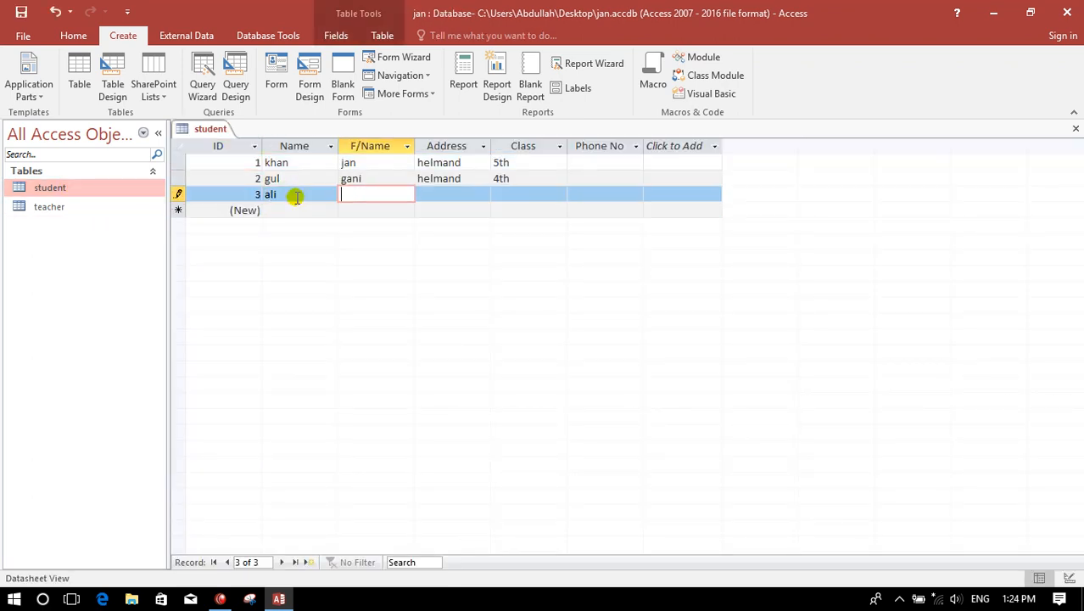
text(jan)
key(Tab)
text(helmandd)
key(BackSpace)
key(BackSpace)
key(BackSpace)
text(nd)
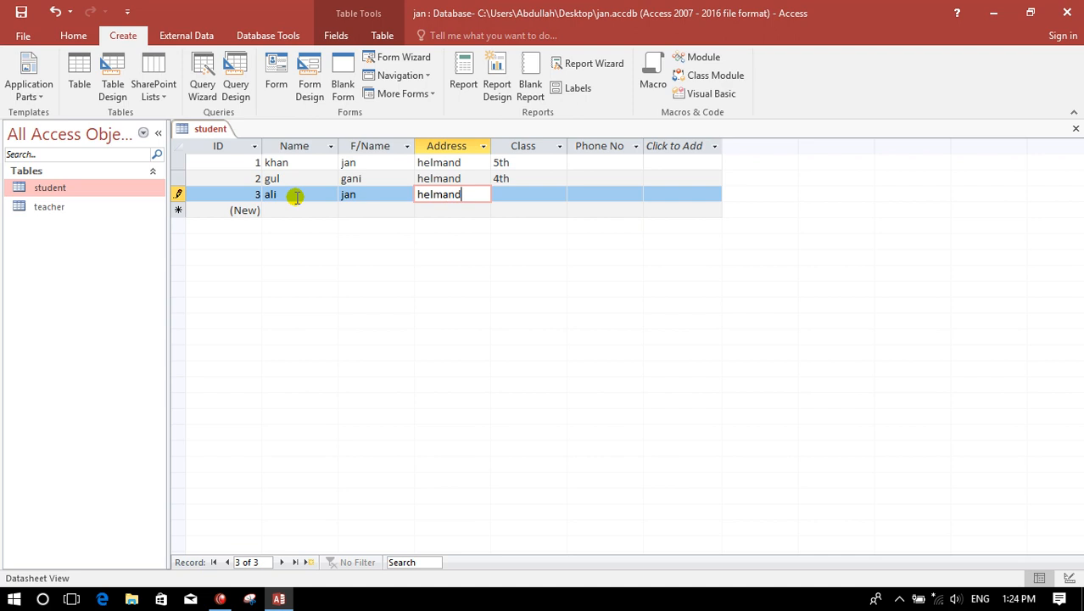
Step: Complete the third student record with class 4th and the student's phone number
key(Tab)
text(4th)
key(Tab)
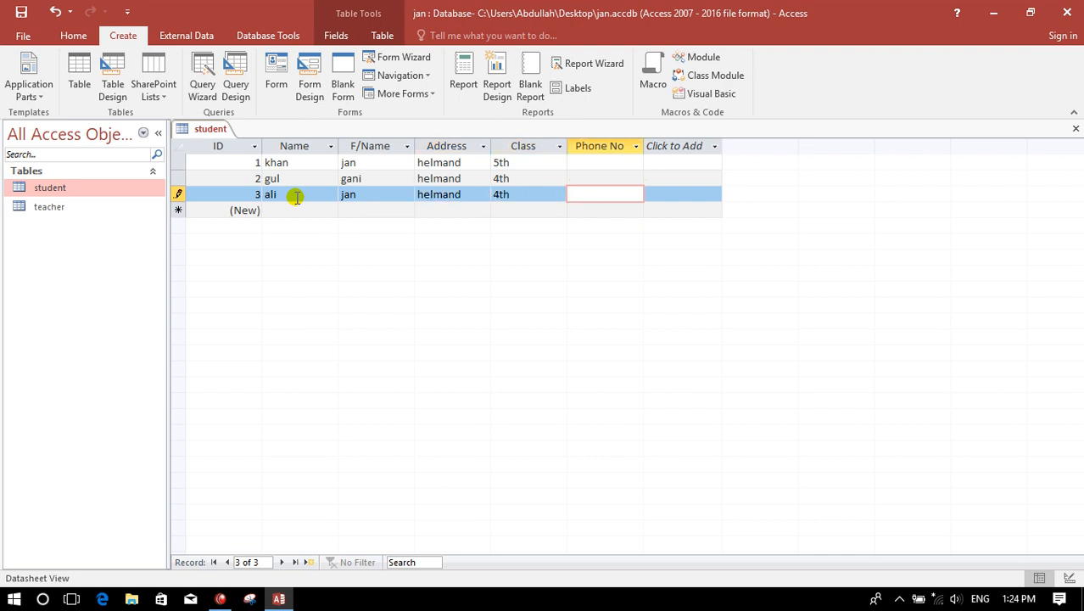
text(878787)
key(Tab)
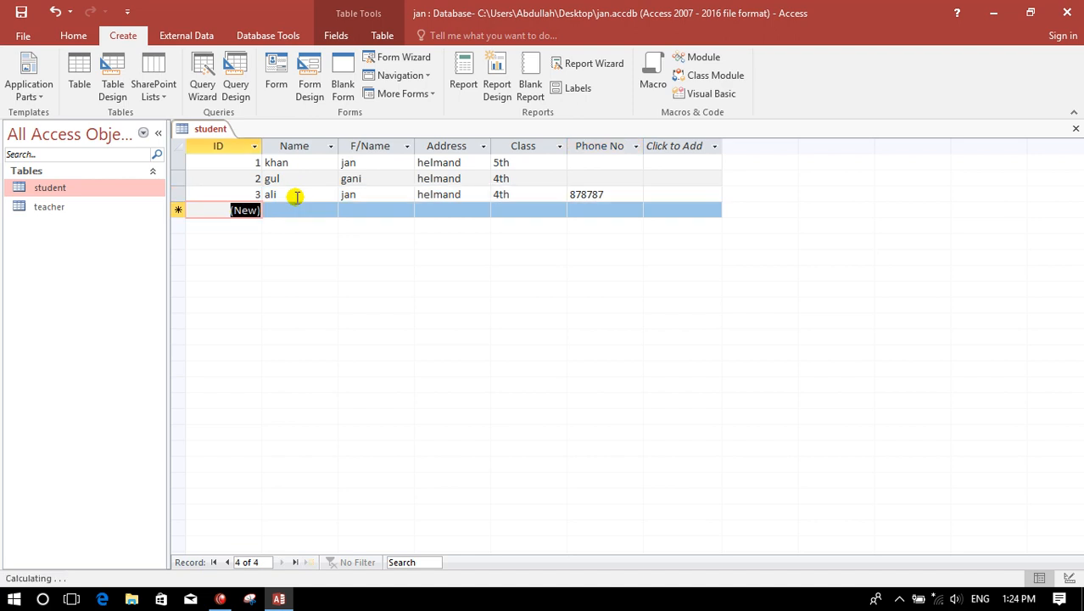
key(Tab)
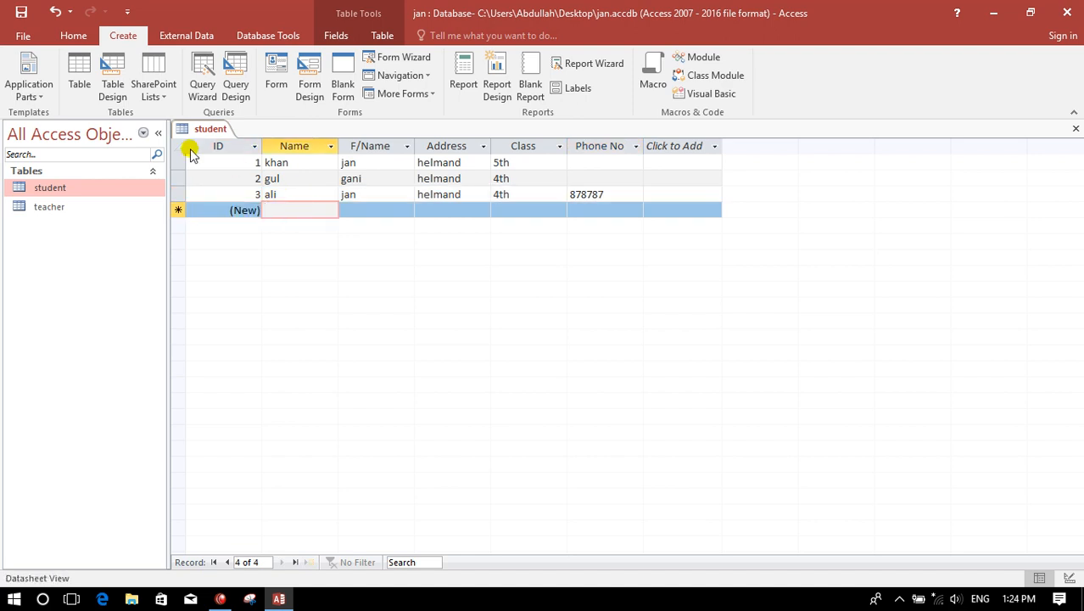
click(335, 36)
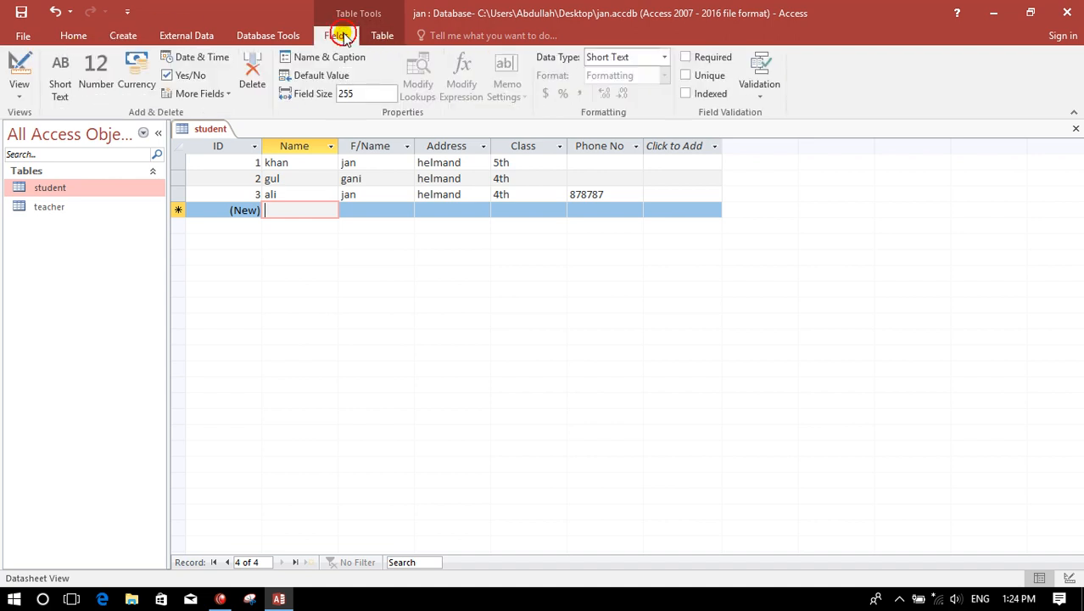
click(20, 84)
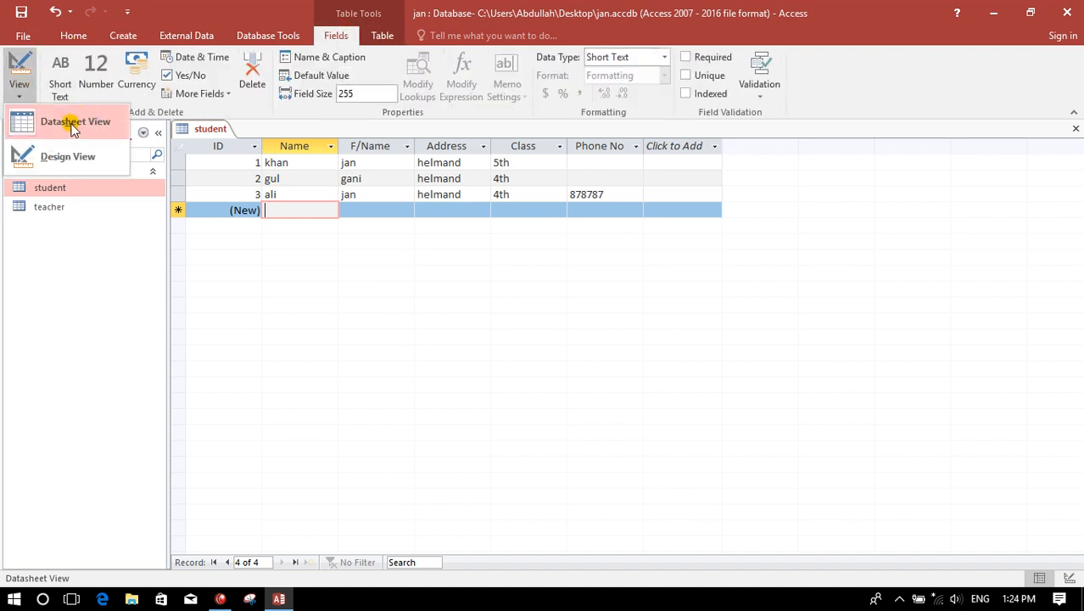
click(388, 244)
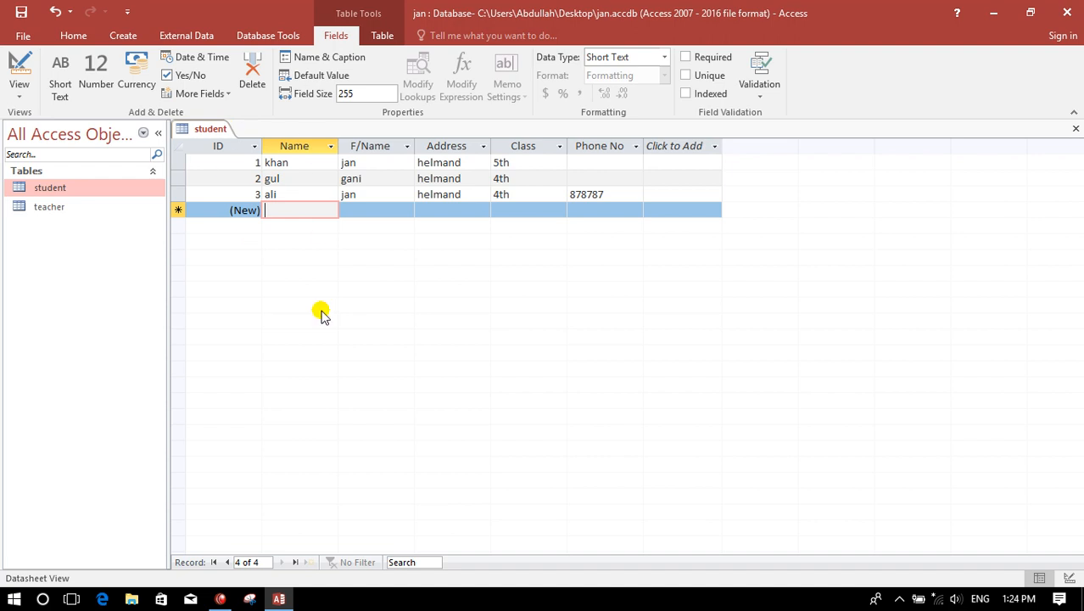
Step: Close and reopen the student table and add a fourth record with the student's name, father's name and the address hel
click(1077, 129)
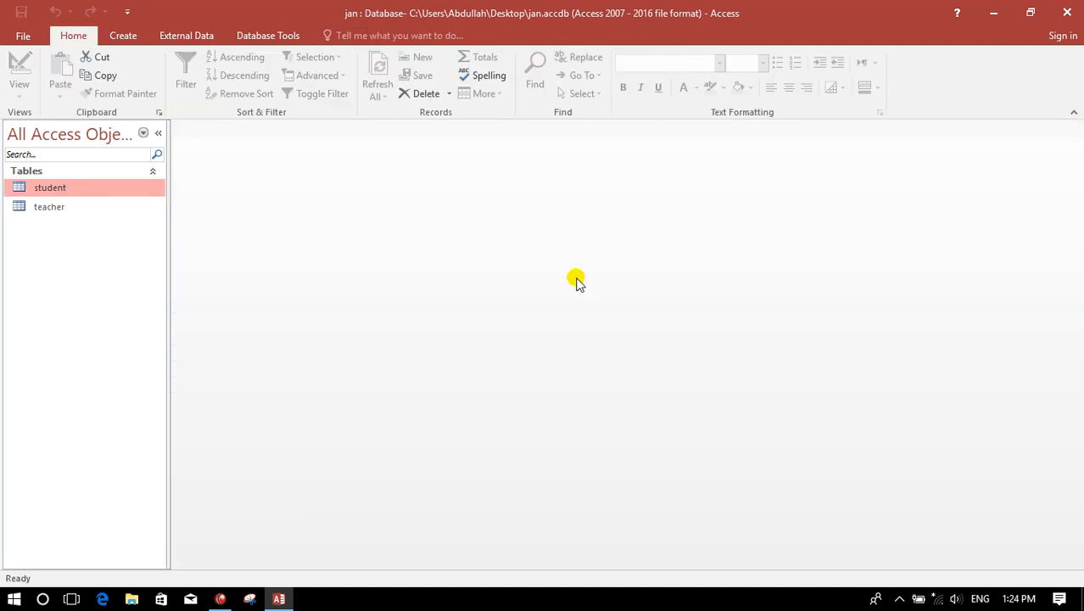
double_click(102, 188)
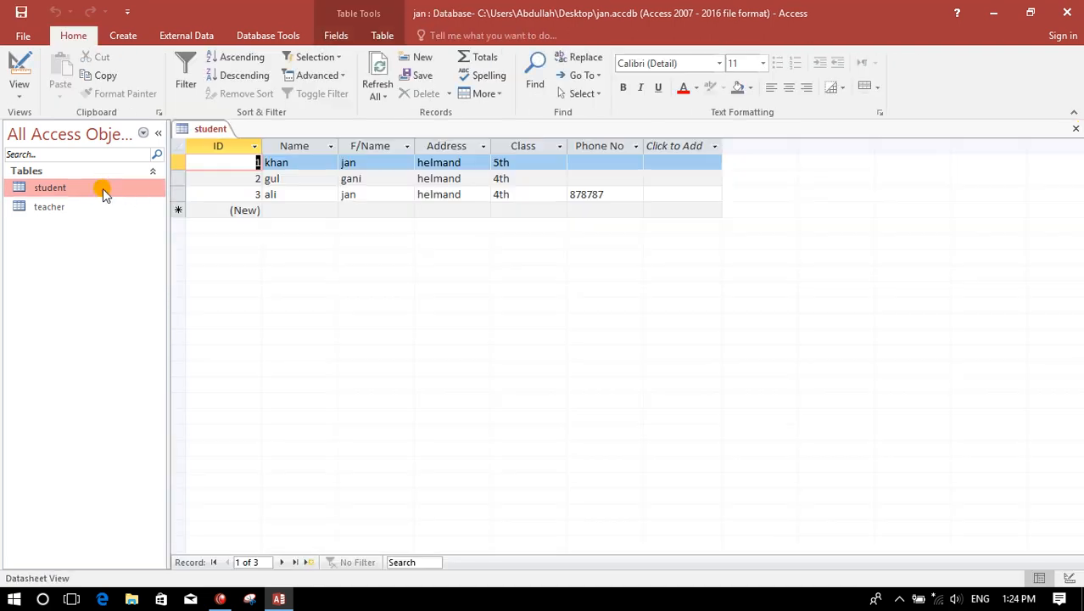
click(292, 209)
text(gul)
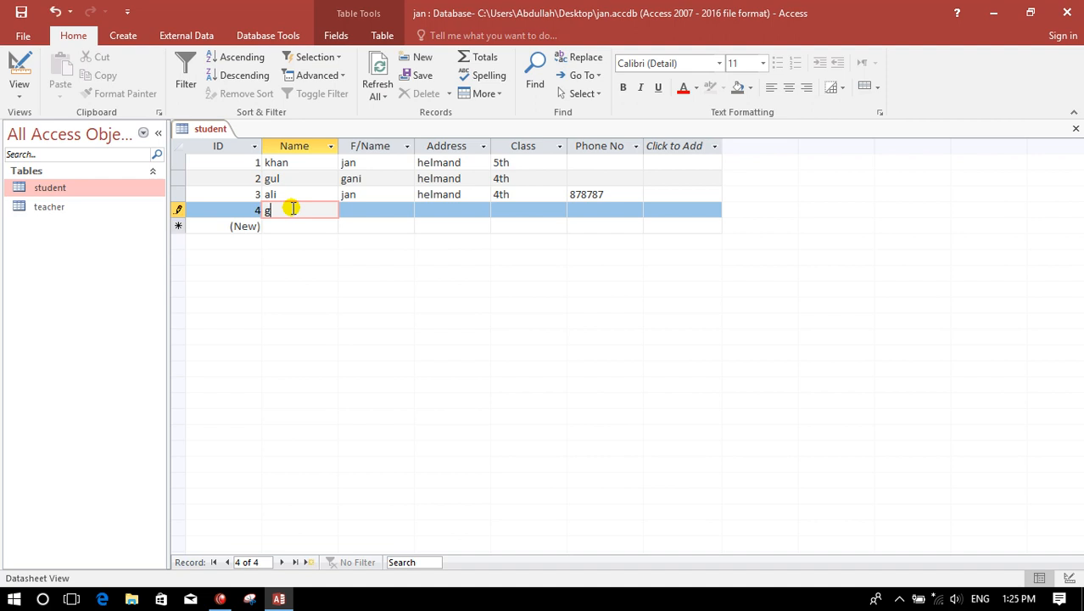
key(Tab)
text(jan)
key(Tab)
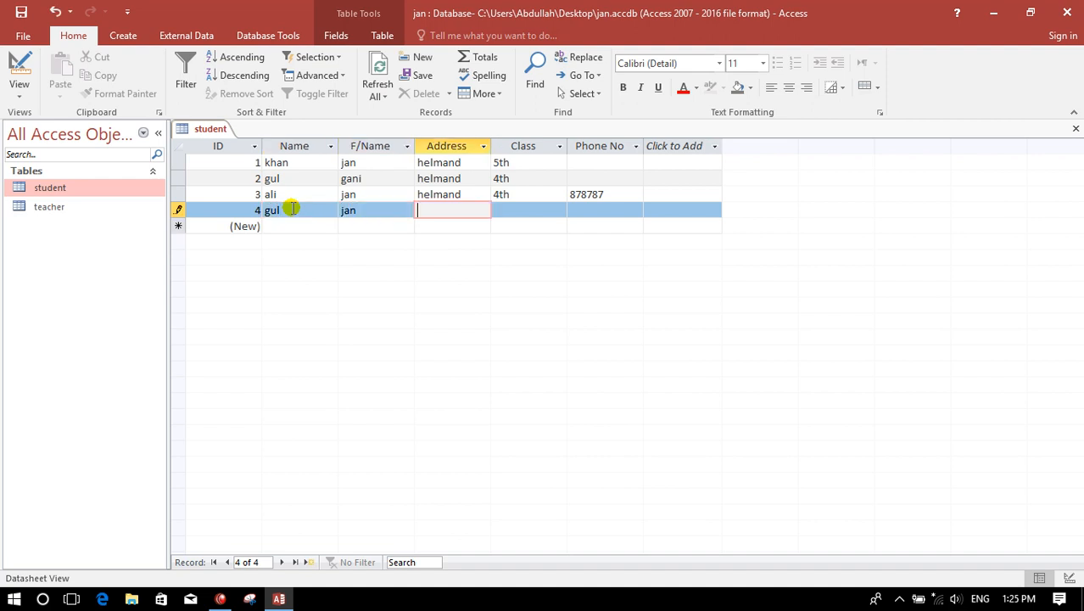
text(hel)
key(Tab)
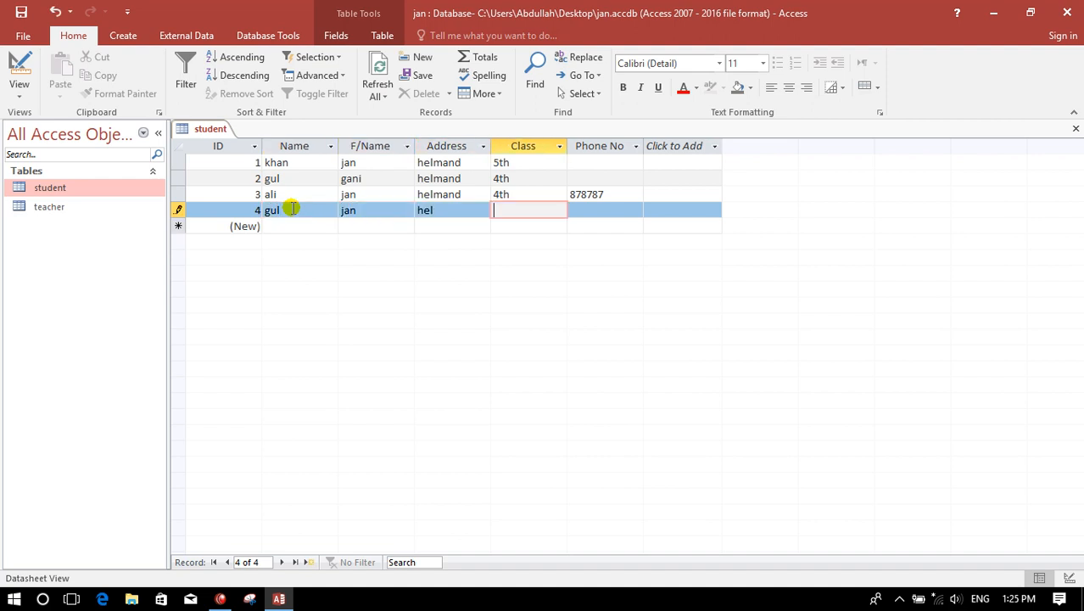
Step: Complete the fourth student record with class 4th and the phone number, and close the student table
text(4th)
key(Tab)
text(8787)
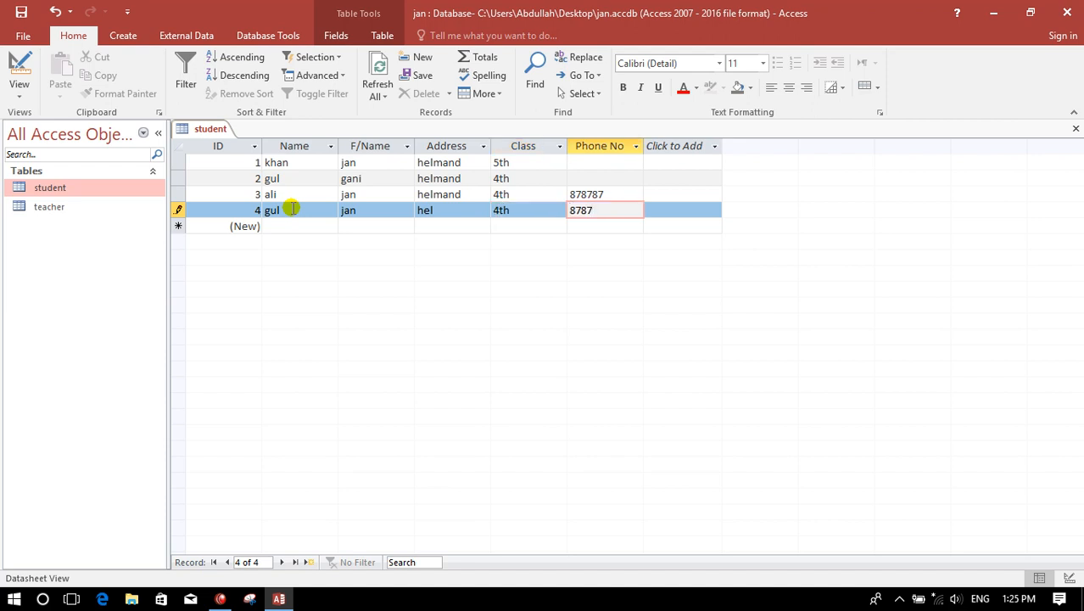
click(1076, 128)
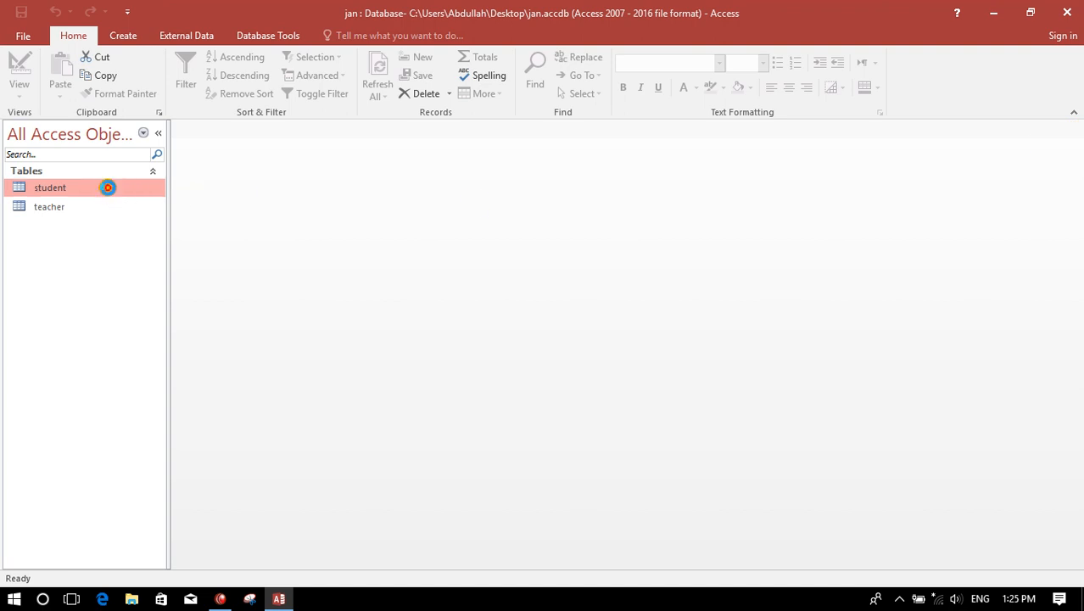
Step: Reopen the student table to review its saved records, close it and display the commands for creating database objects
double_click(108, 188)
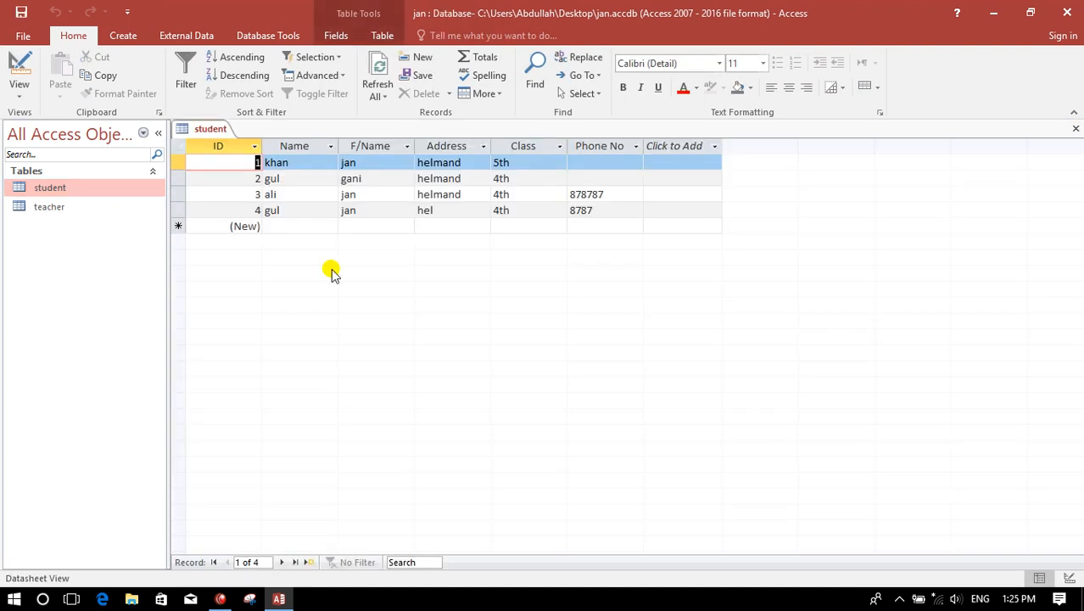
click(13, 99)
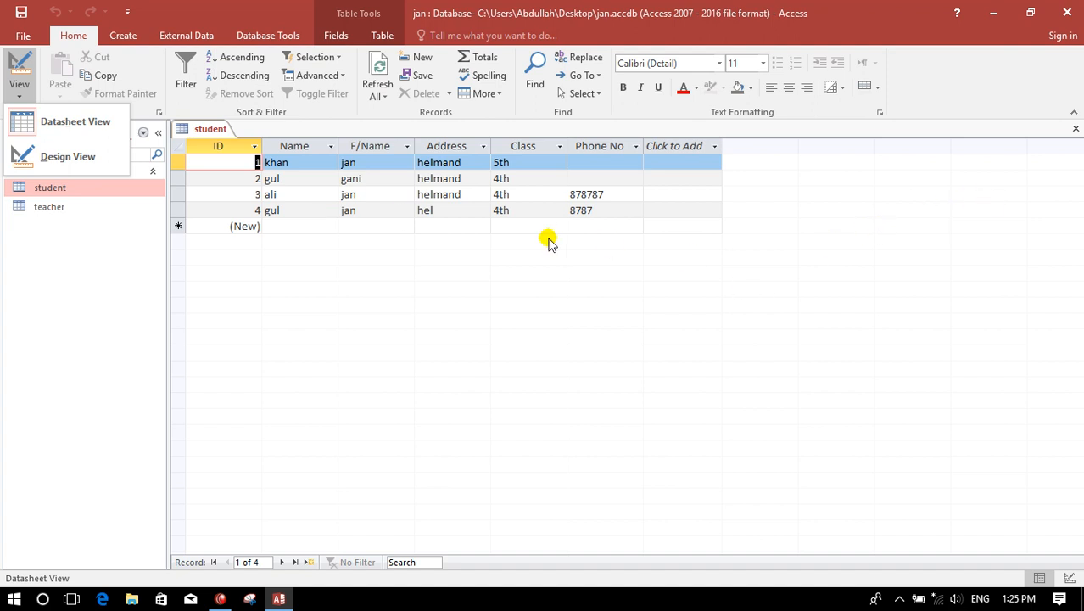
click(1076, 128)
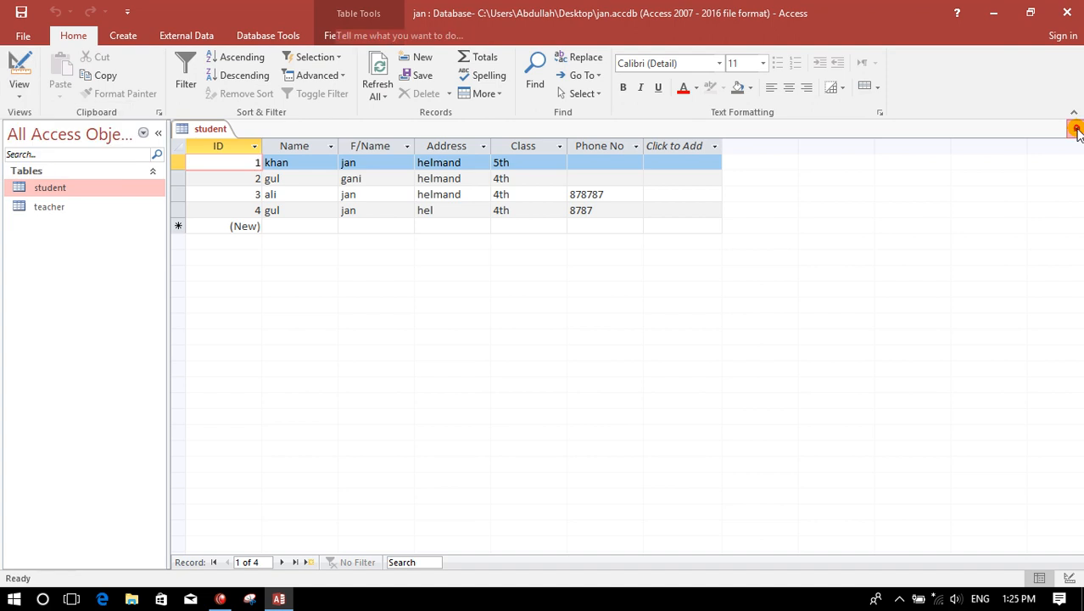
click(1076, 129)
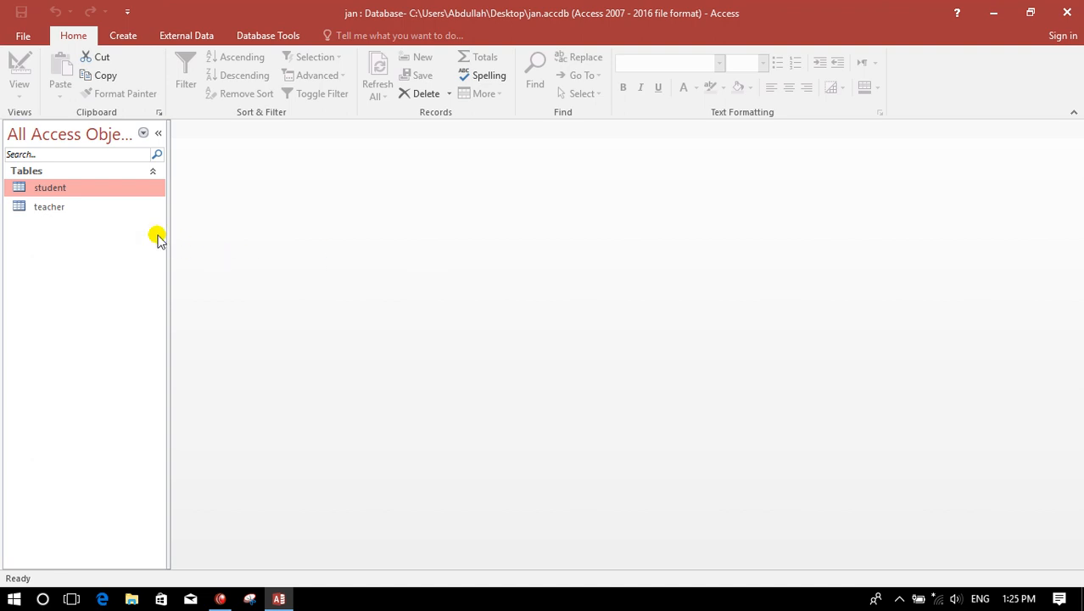
click(123, 35)
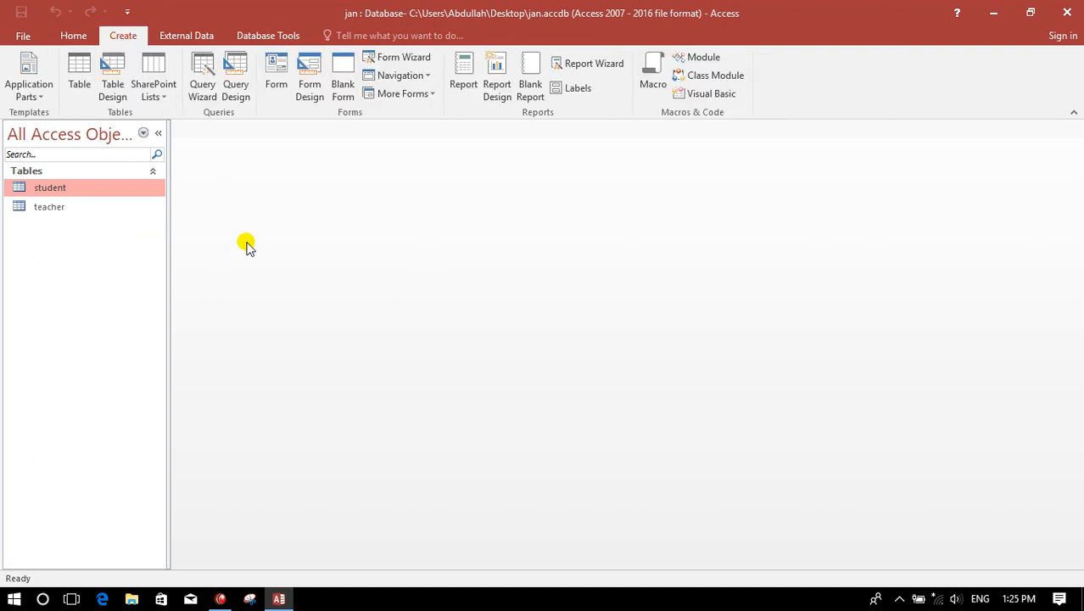